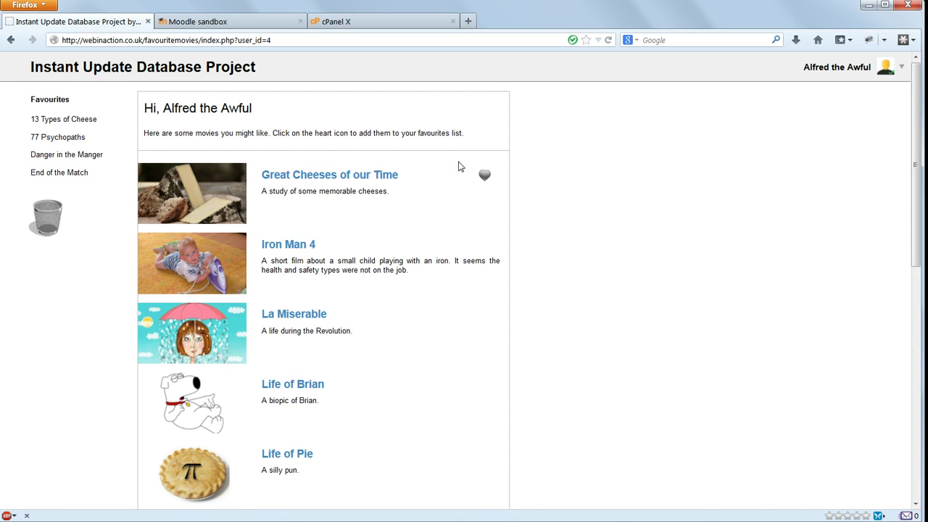
# - Favourite Great Cheeses of our Time and Iron Man 4 from the movie suggestions
pyautogui.click(485, 175)
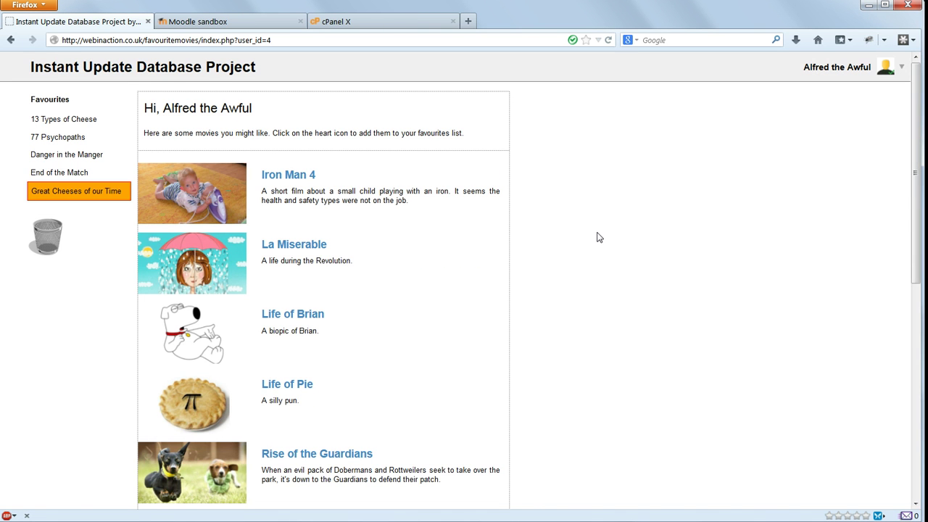
pyautogui.click(485, 176)
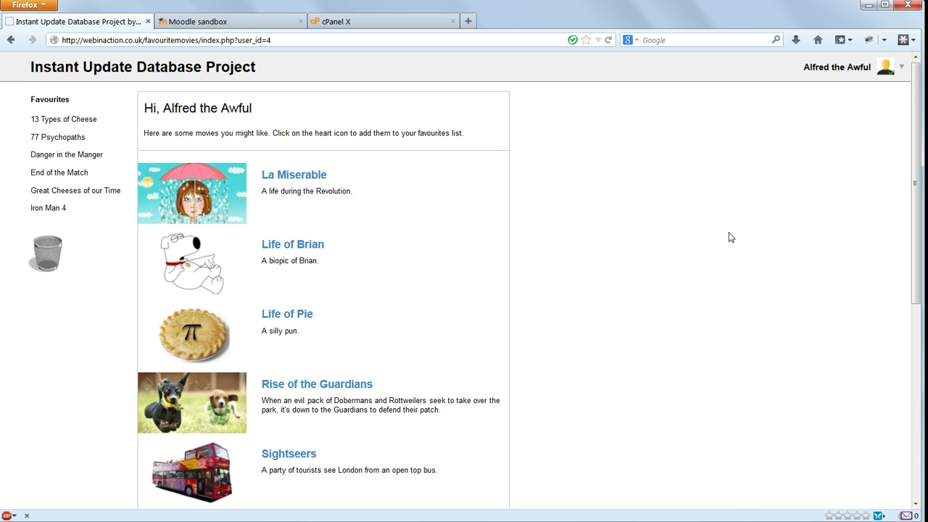
# - Log into the Moodle sandbox with the demo admin account
pyautogui.click(196, 21)
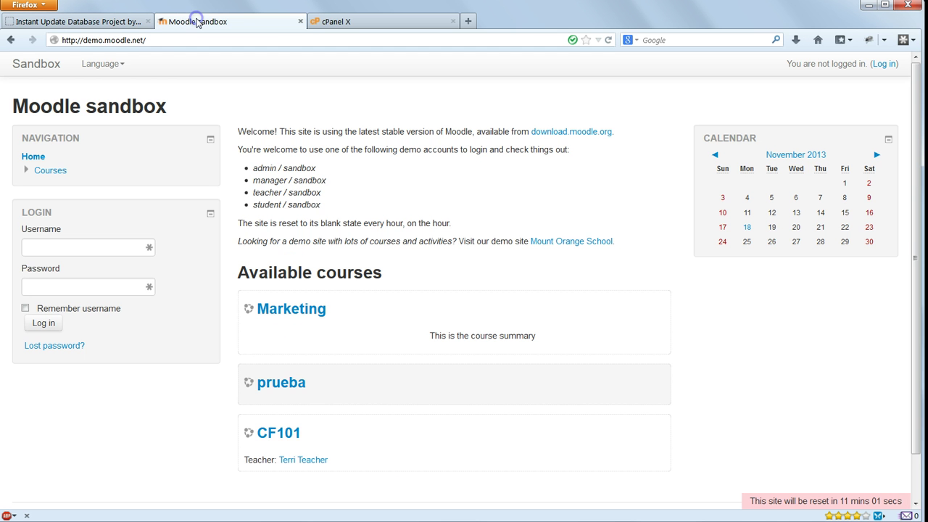
pyautogui.click(61, 248)
pyautogui.write('admin')
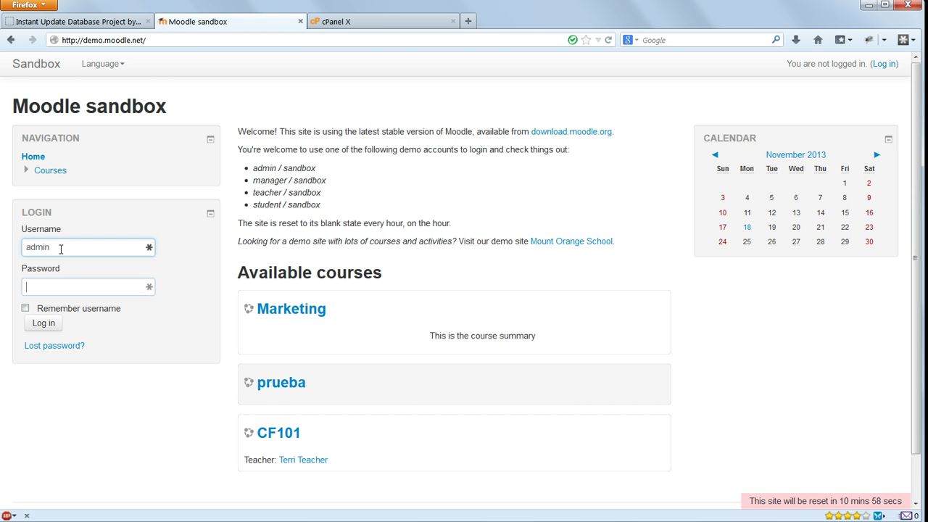
pyautogui.press('Tab')
pyautogui.write('sandbox')
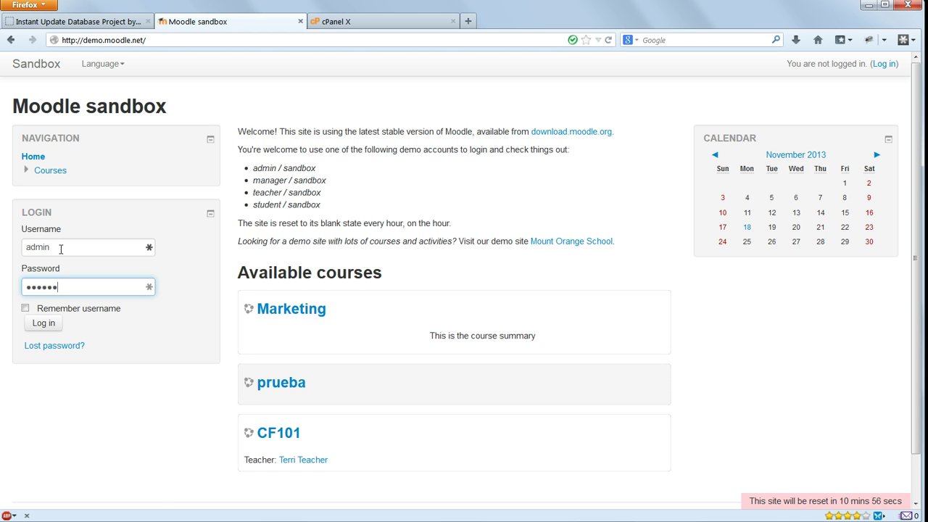
pyautogui.press('Return')
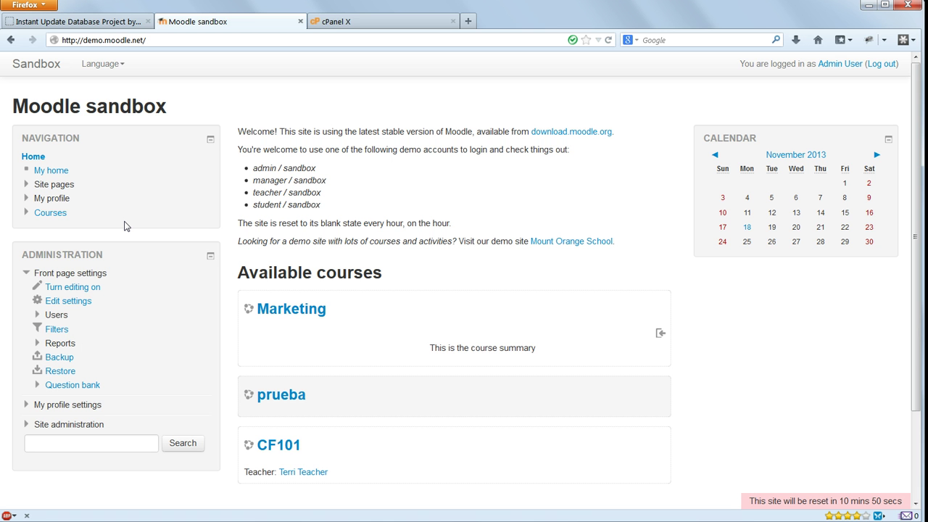
# - Create a course category named 'Web development' via Site administration > Courses
pyautogui.click(60, 424)
pyautogui.scroll(-3, 80, 409)
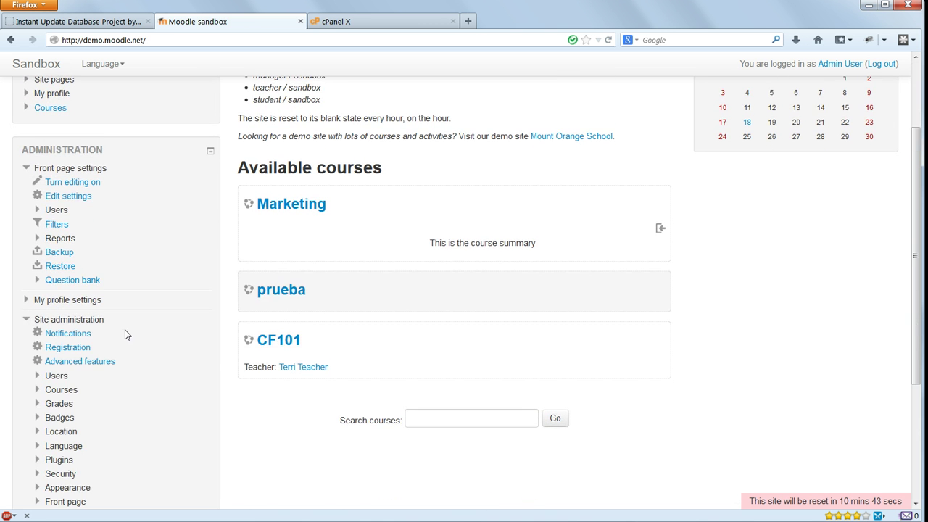
pyautogui.scroll(-1, 131, 333)
pyautogui.scroll(-1, 131, 335)
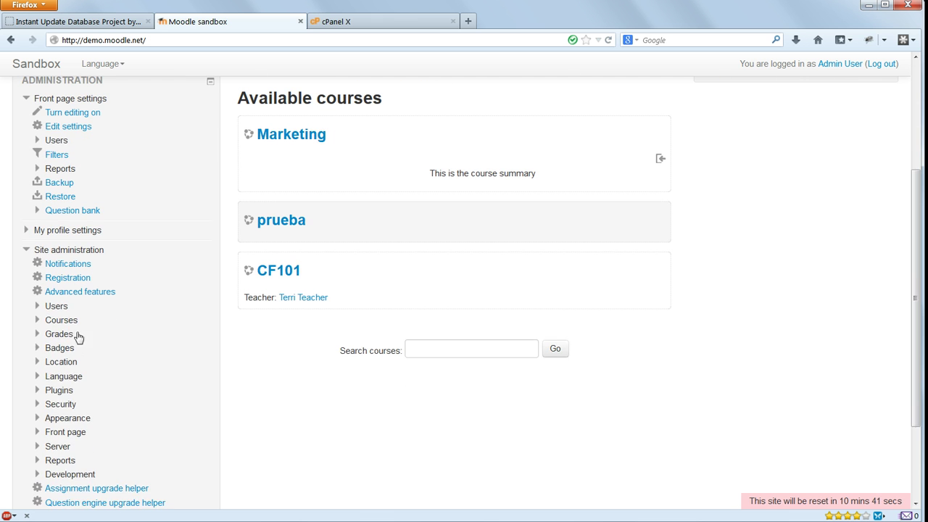
pyautogui.click(59, 320)
pyautogui.click(81, 350)
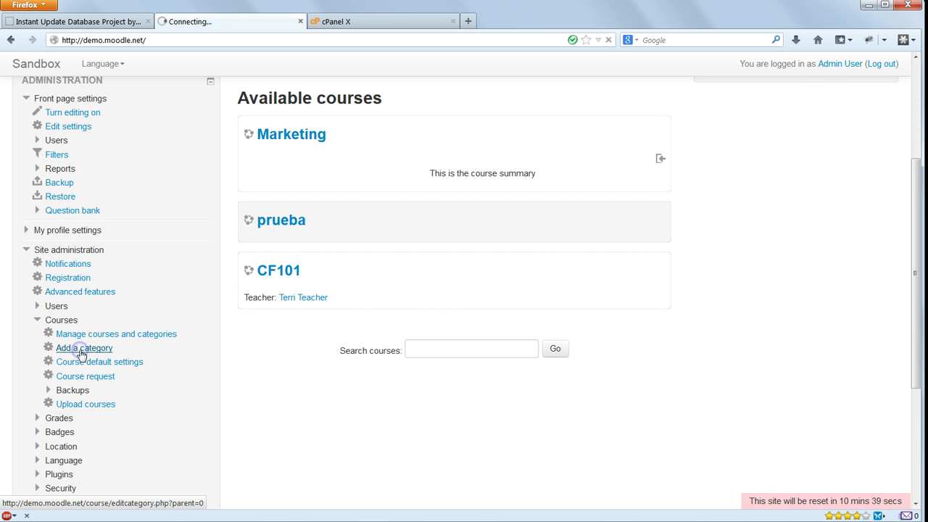
pyautogui.click(418, 226)
pyautogui.write('Web development')
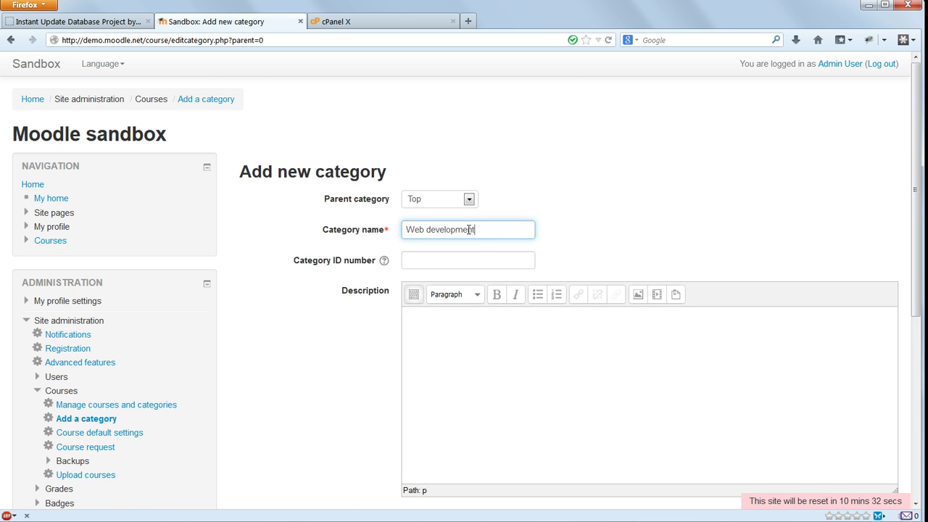
pyautogui.scroll(-5, 457, 336)
pyautogui.click(443, 328)
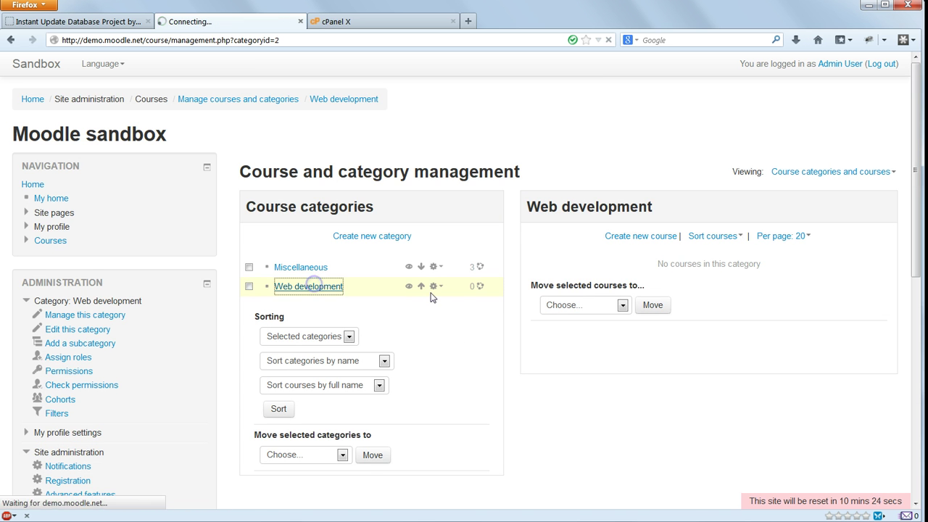
# - Add course 'AJAX development' (short name ajax) to Web development and view that category
pyautogui.click(613, 236)
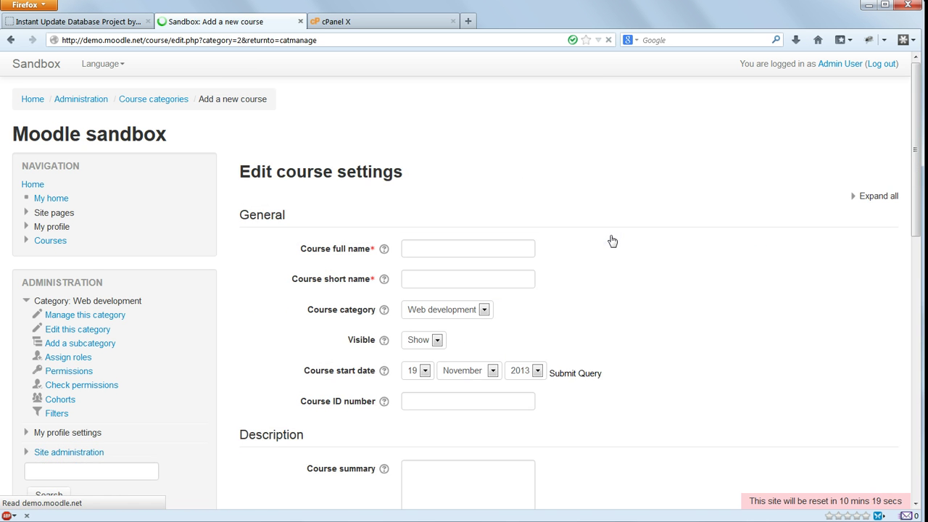
pyautogui.click(417, 248)
pyautogui.write('AJAX development')
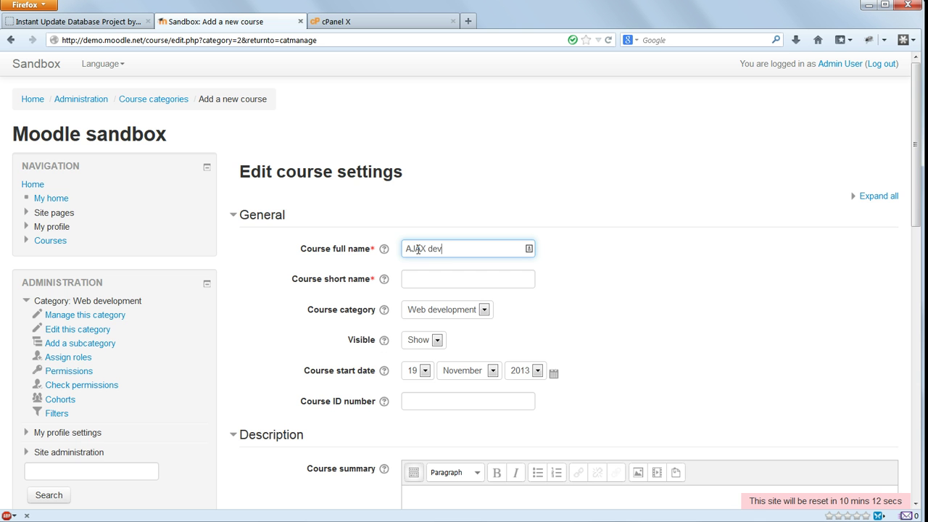
pyautogui.click(408, 274)
pyautogui.write('ajax')
pyautogui.scroll(-5, 642, 284)
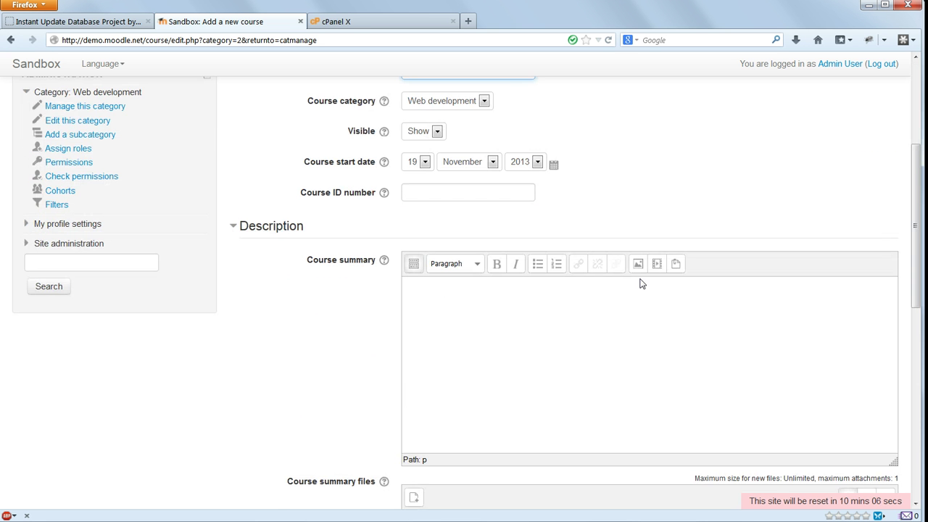
pyautogui.scroll(-10, 641, 284)
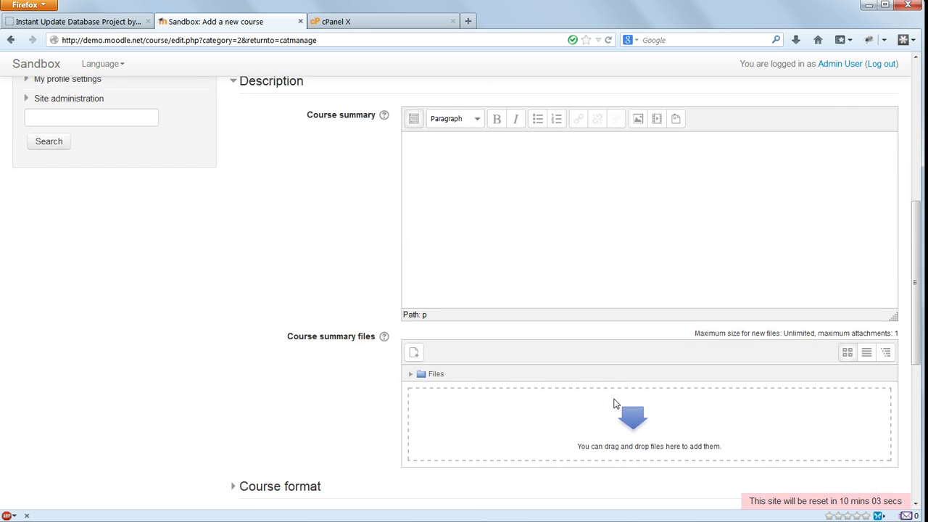
pyautogui.click(453, 458)
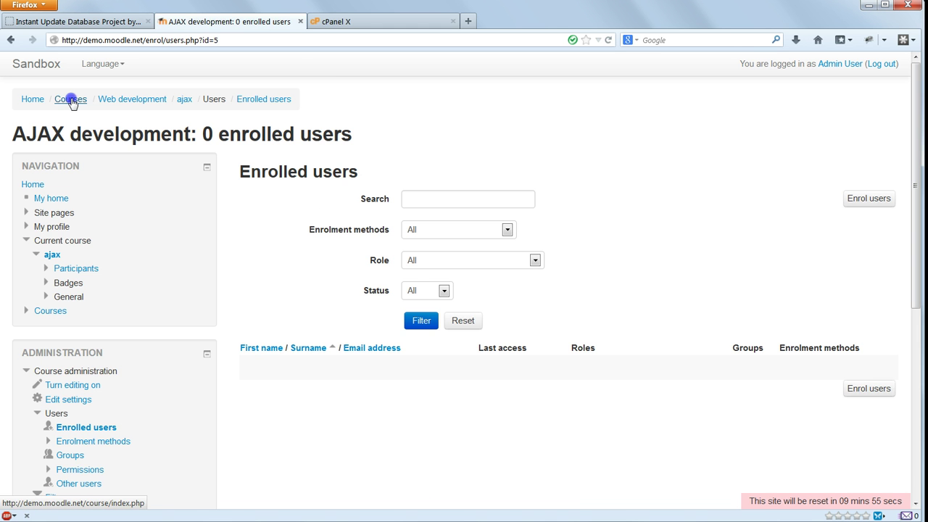
pyautogui.click(67, 98)
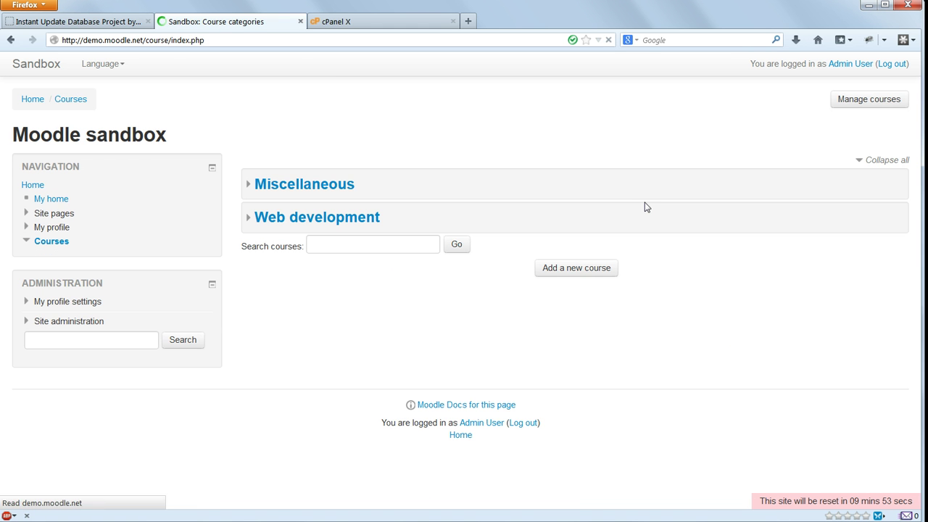
pyautogui.click(356, 219)
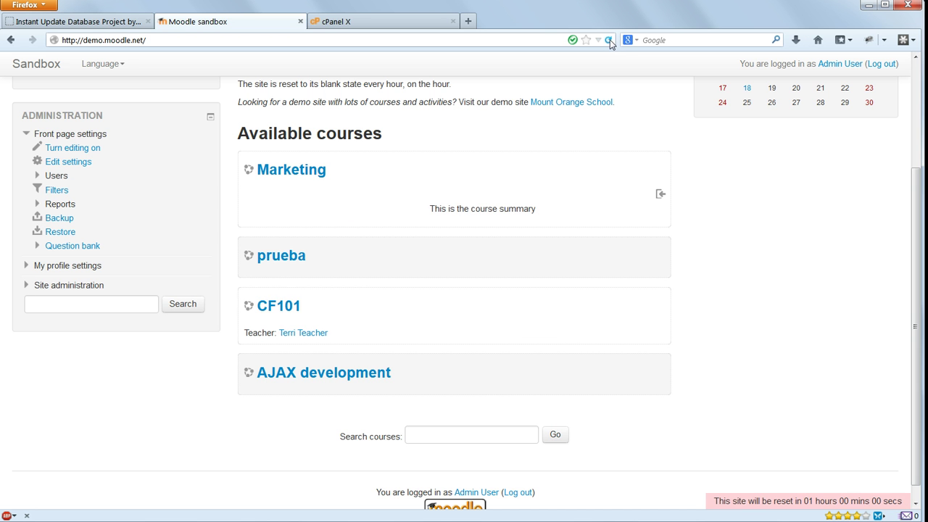
# - Reload demo.moodle.net to see the sandbox reset, logged out with only CF101
pyautogui.click(610, 41)
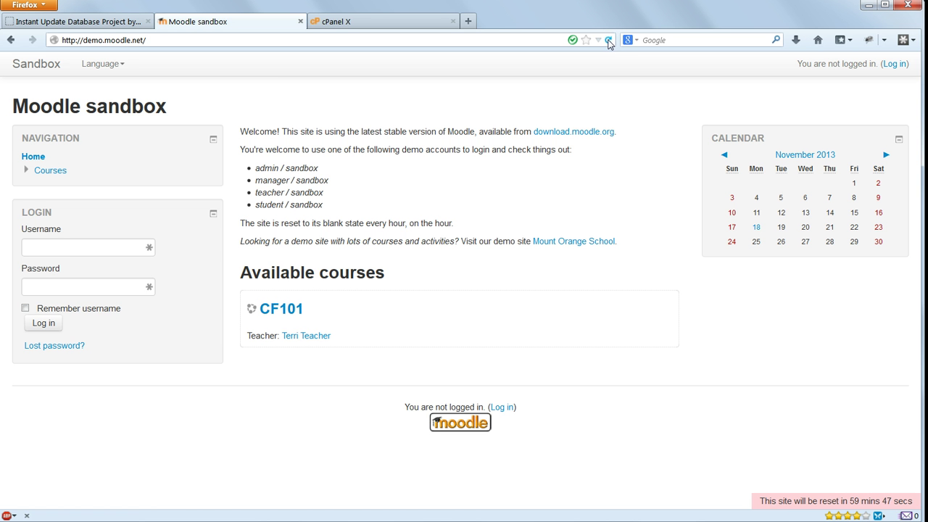
# - Favourite La Miserable and Life of Brian on the movie site
pyautogui.click(134, 21)
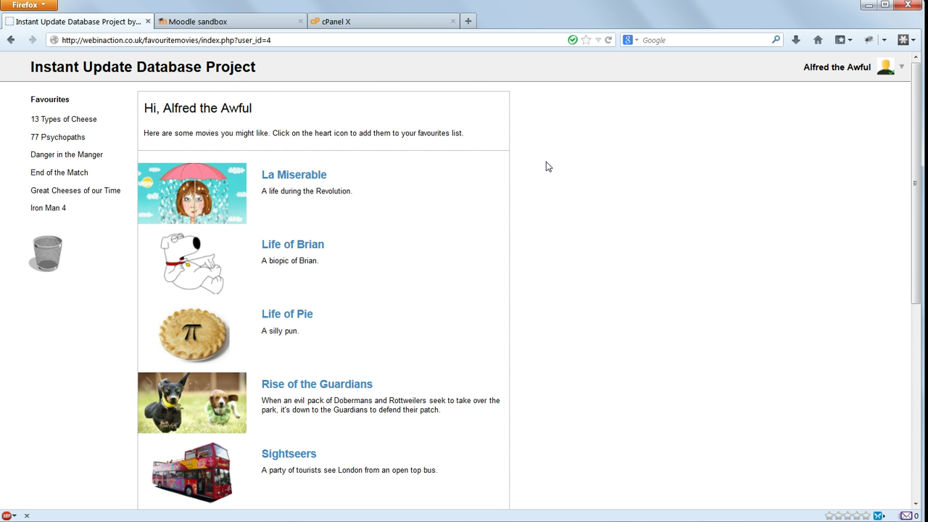
pyautogui.click(484, 177)
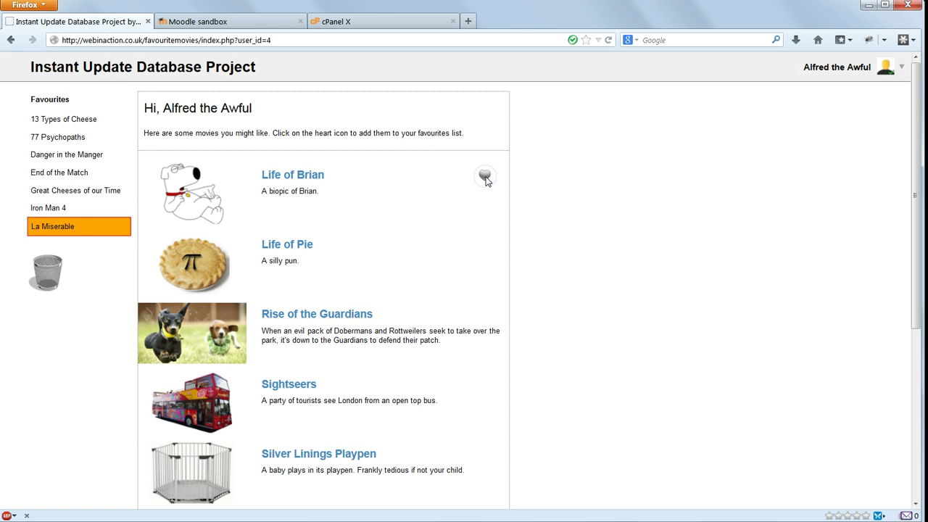
pyautogui.click(485, 177)
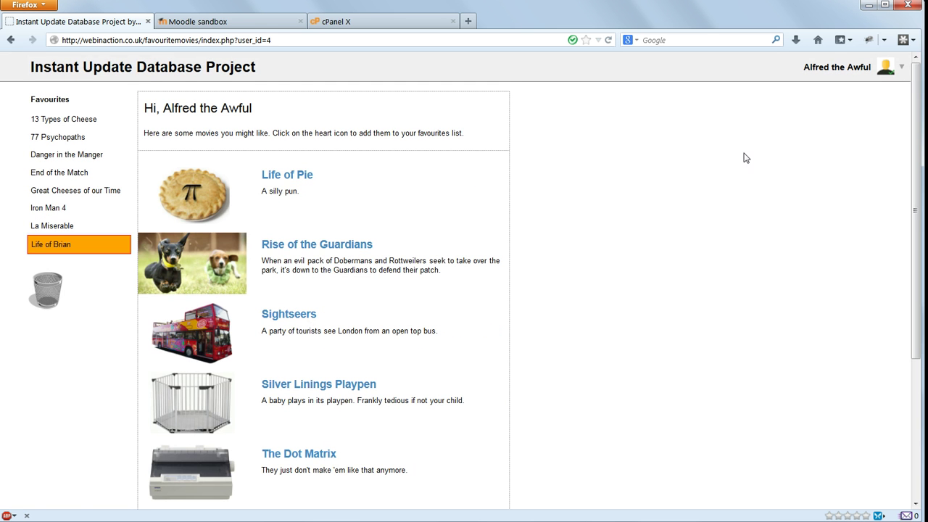
# - Delete the top user rows in the Manage users table
pyautogui.click(901, 67)
pyautogui.click(863, 89)
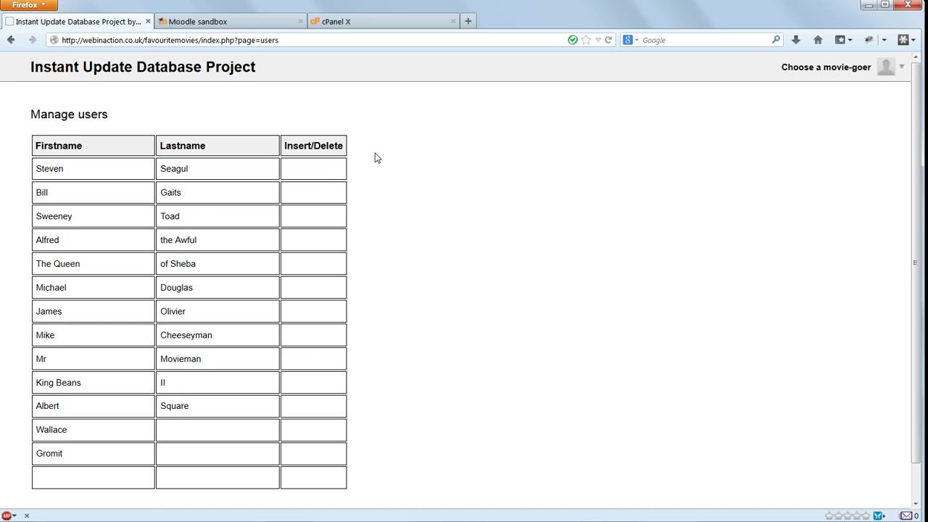
pyautogui.click(315, 170)
pyautogui.click(315, 170)
pyautogui.click(315, 171)
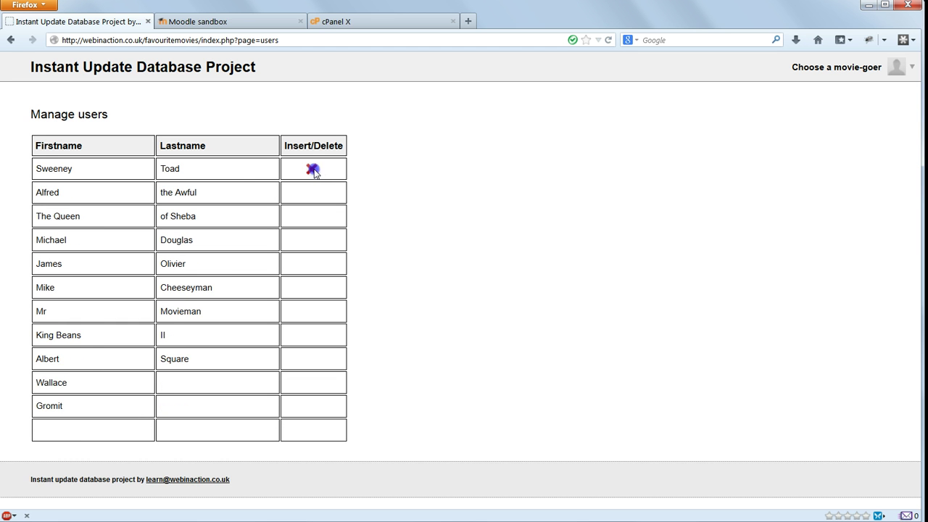
pyautogui.click(314, 171)
# - Edit two users' last names, reload to confirm the saves, and close the Moodle tab
pyautogui.click(242, 174)
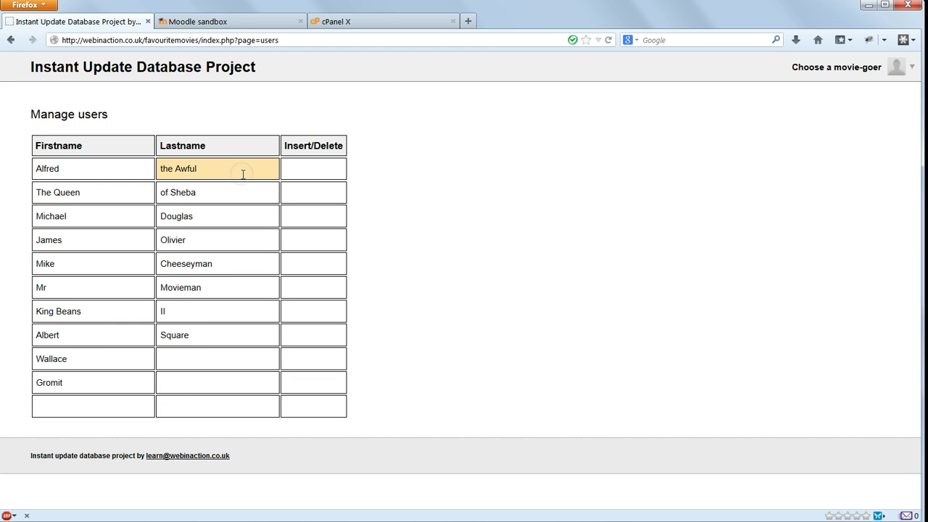
pyautogui.write('ly Nice')
pyautogui.click(225, 188)
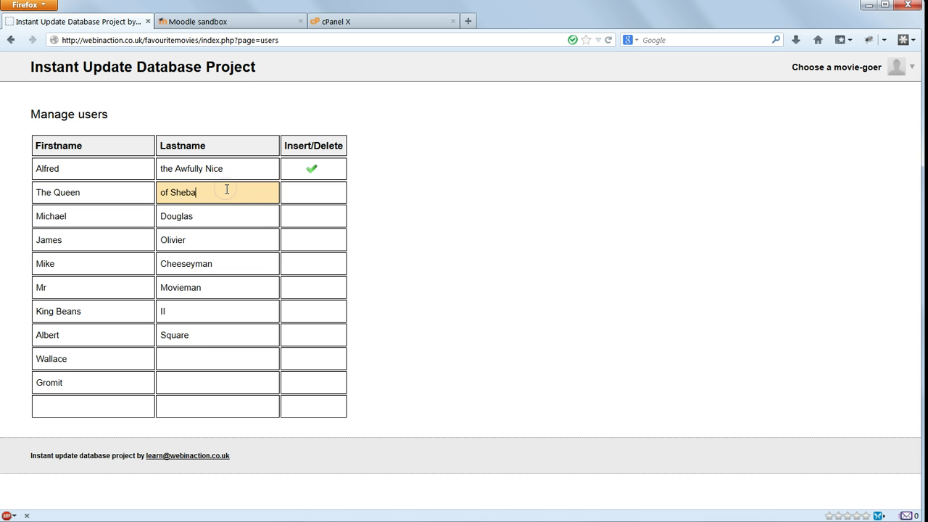
pyautogui.write('ng')
pyautogui.press('Tab')
pyautogui.click(609, 41)
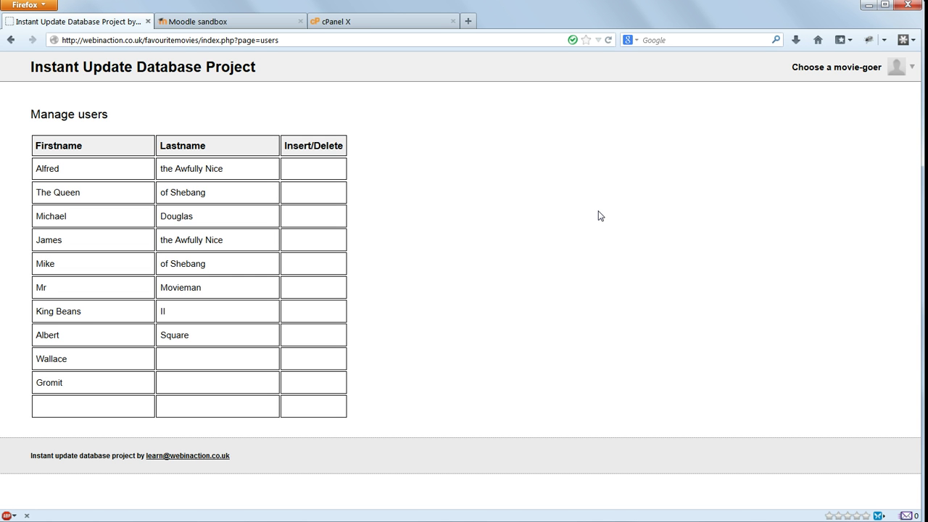
pyautogui.click(301, 21)
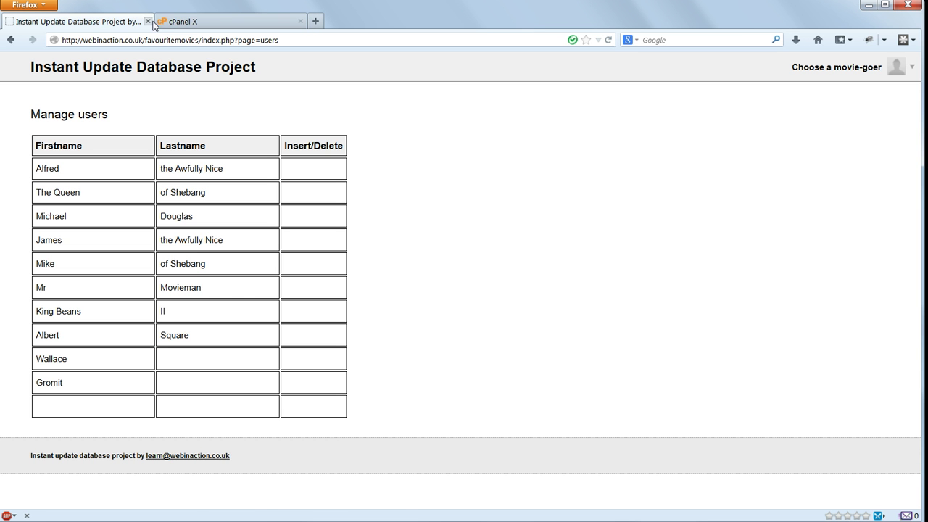
# - Switch to the cPanel tab and scroll to its Databases and Files tools
pyautogui.click(214, 23)
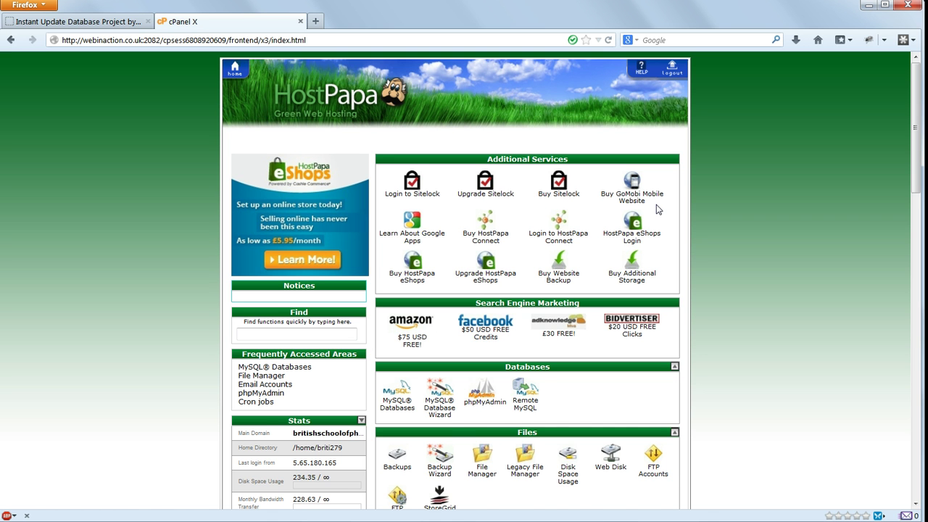
pyautogui.scroll(-2, 658, 210)
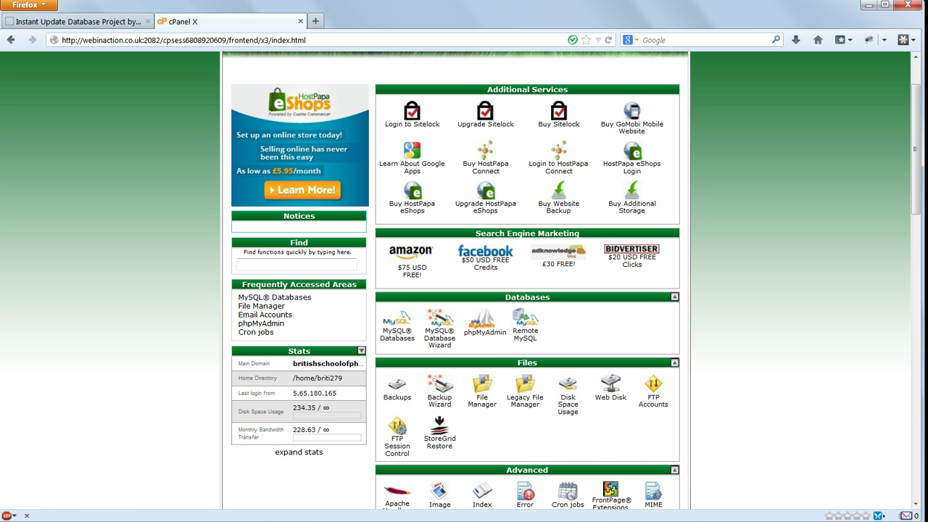
# - Create the MySQL database favs (briti279_favs) on the MySQL Databases page
pyautogui.click(397, 323)
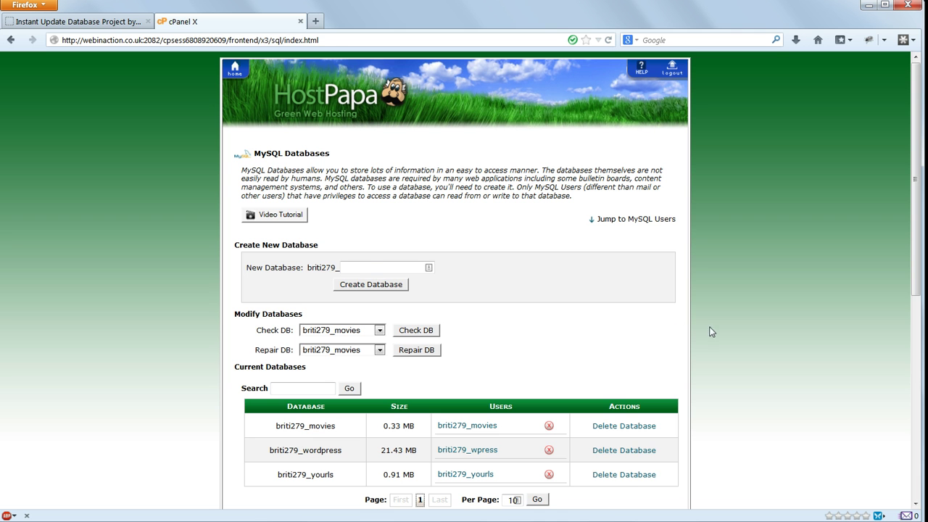
pyautogui.click(369, 266)
pyautogui.write('favs')
pyautogui.click(370, 284)
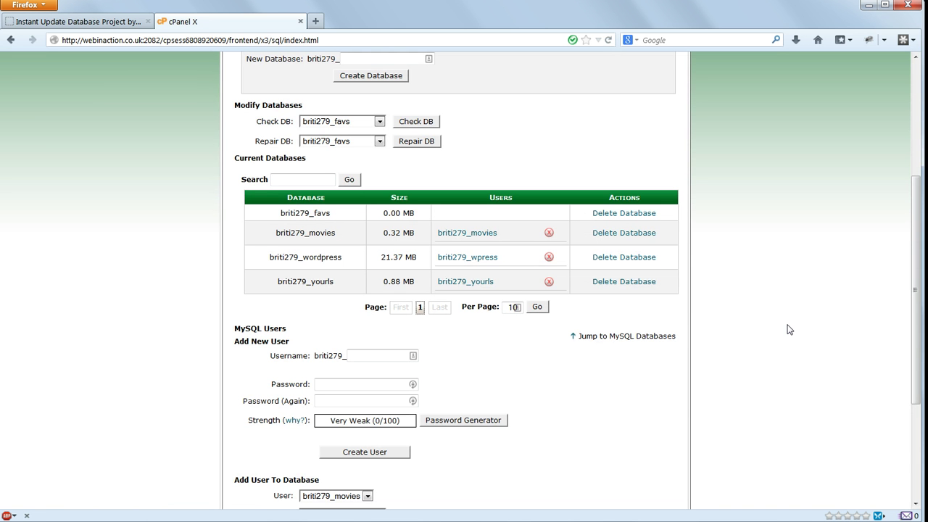
# - Enter favs as the new MySQL username and generate a lowercase-and-numbers password
pyautogui.click(375, 356)
pyautogui.write('favs')
pyautogui.press('Tab')
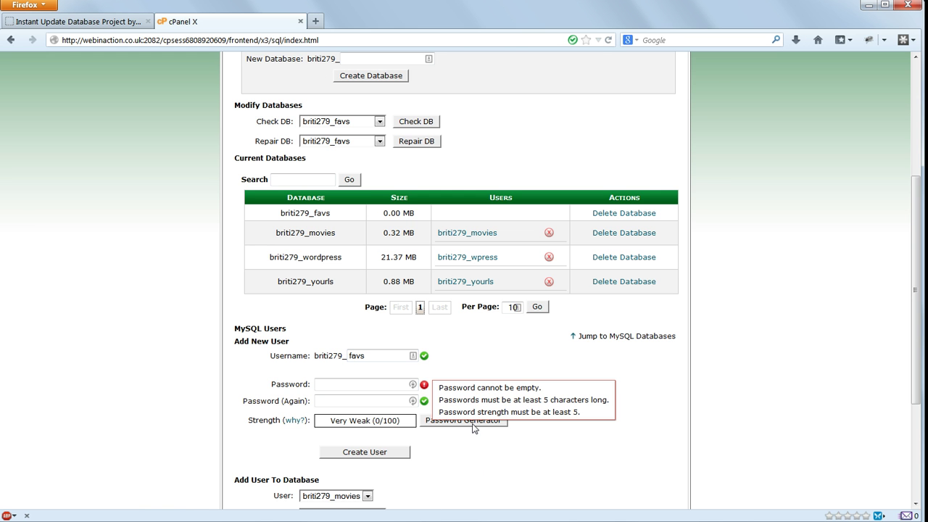
pyautogui.click(472, 428)
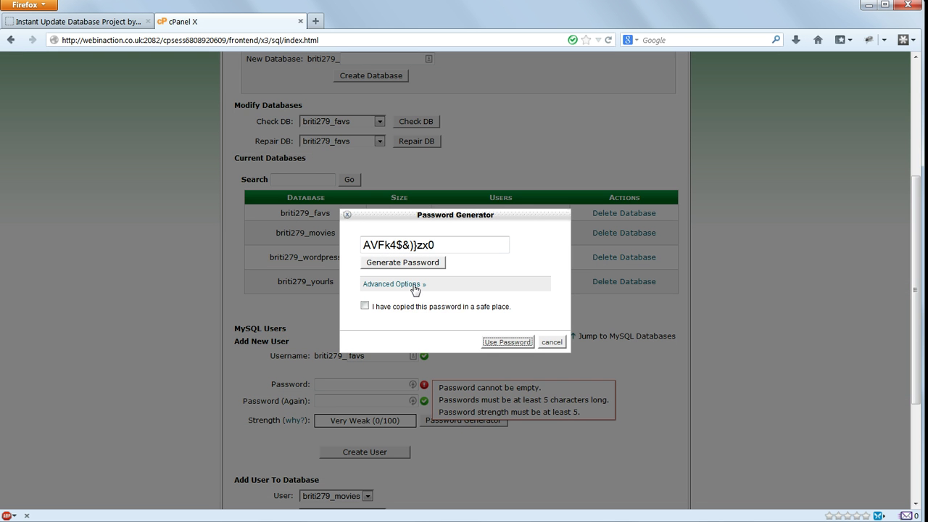
pyautogui.click(415, 286)
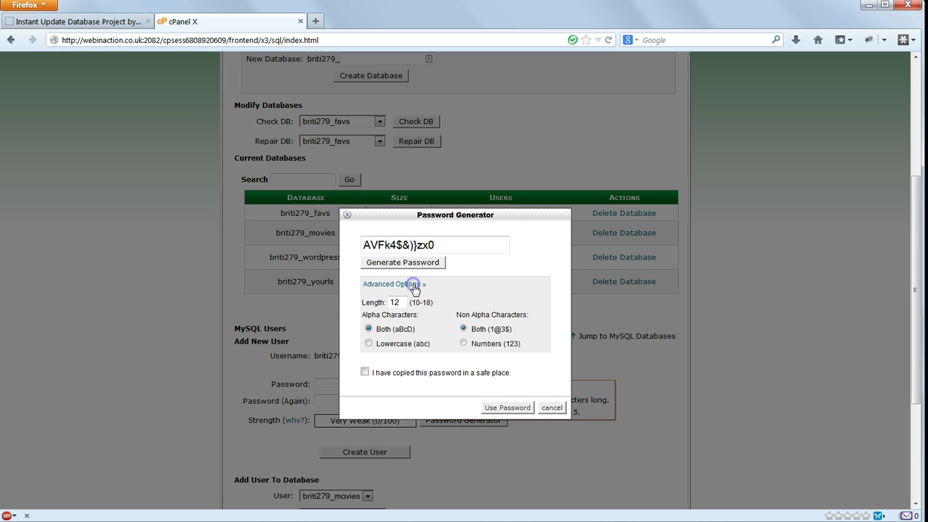
pyautogui.click(388, 347)
pyautogui.click(498, 347)
# - Copy the generated password, confirm it was saved, and fill both password fields with it
pyautogui.moveTo(435, 245); pyautogui.dragTo(246, 243)
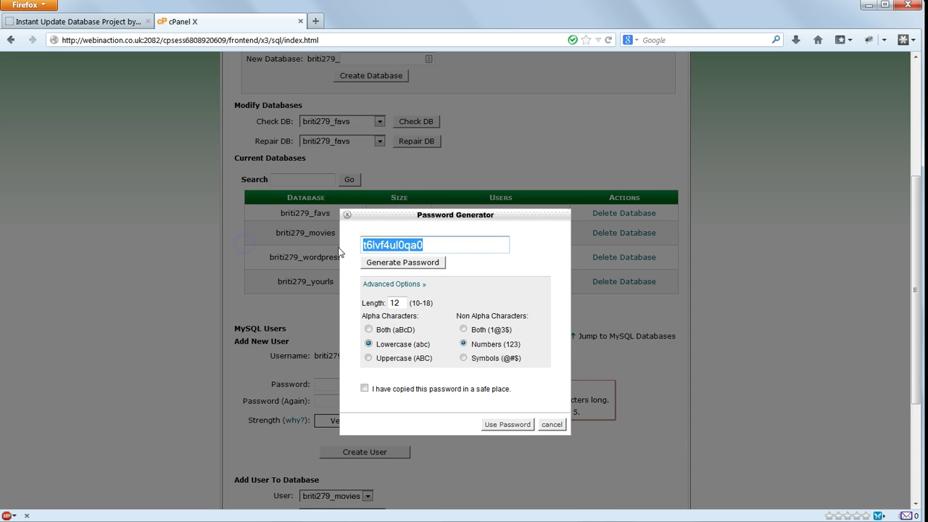
pyautogui.rightClick(387, 244)
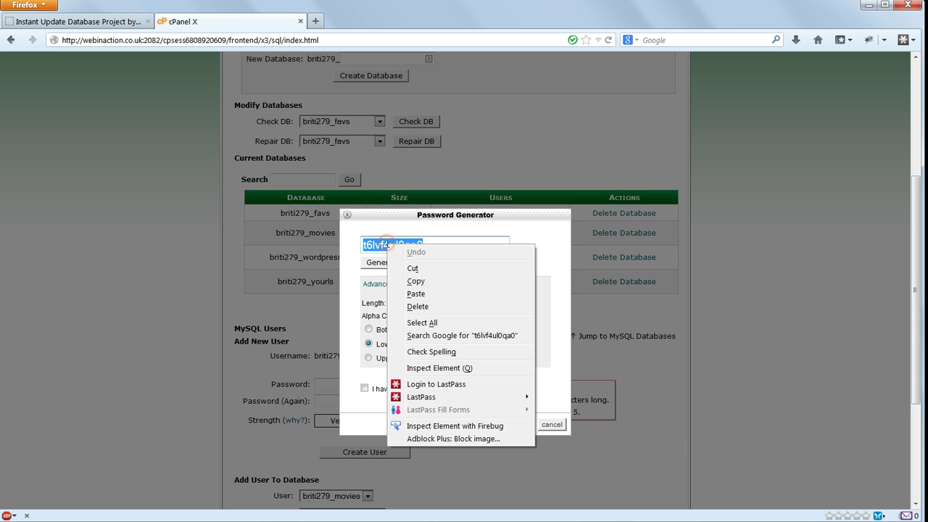
pyautogui.click(426, 282)
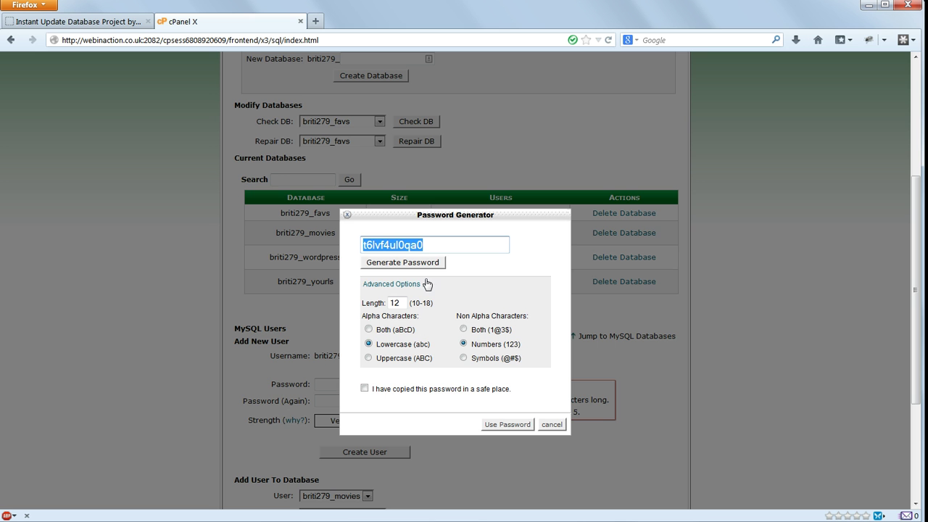
pyautogui.click(365, 388)
pyautogui.click(500, 424)
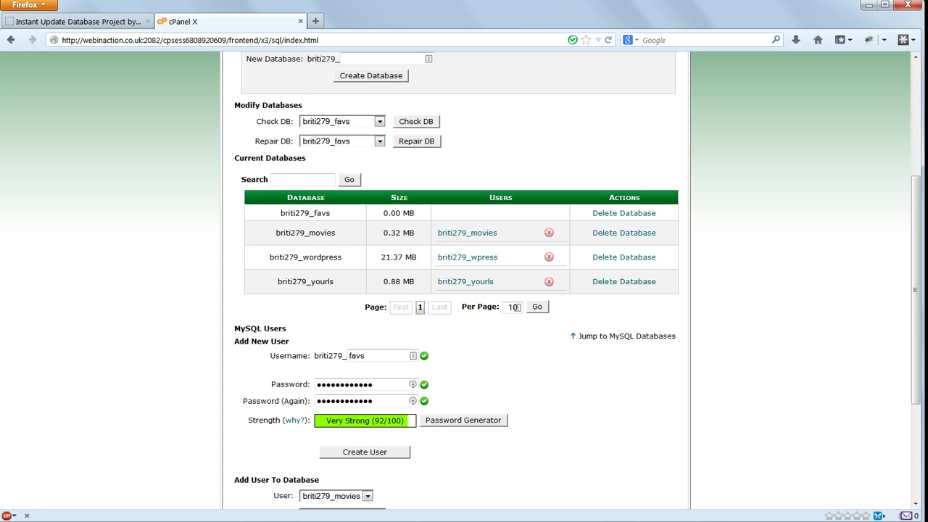
# - Paste the generated password into a new Notepad++ document, then return to Firefox
pyautogui.press('super')
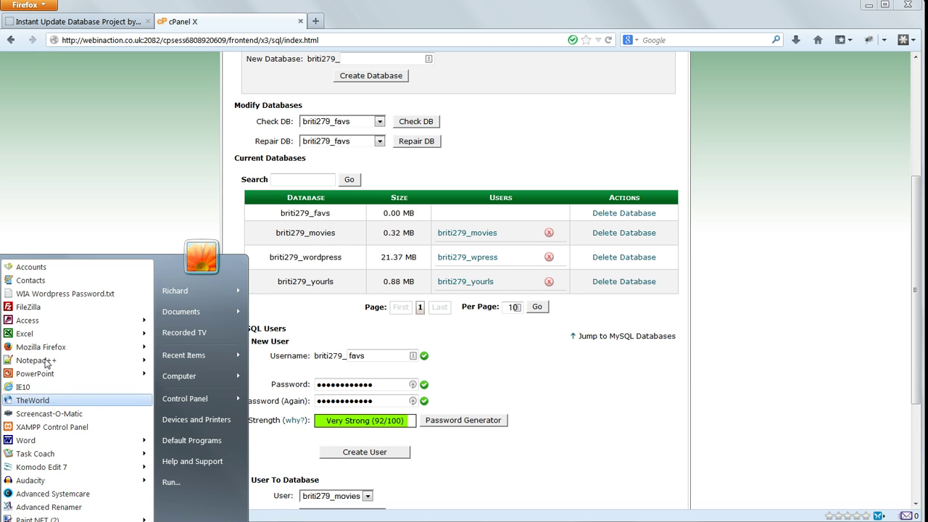
pyautogui.click(45, 361)
pyautogui.rightClick(179, 135)
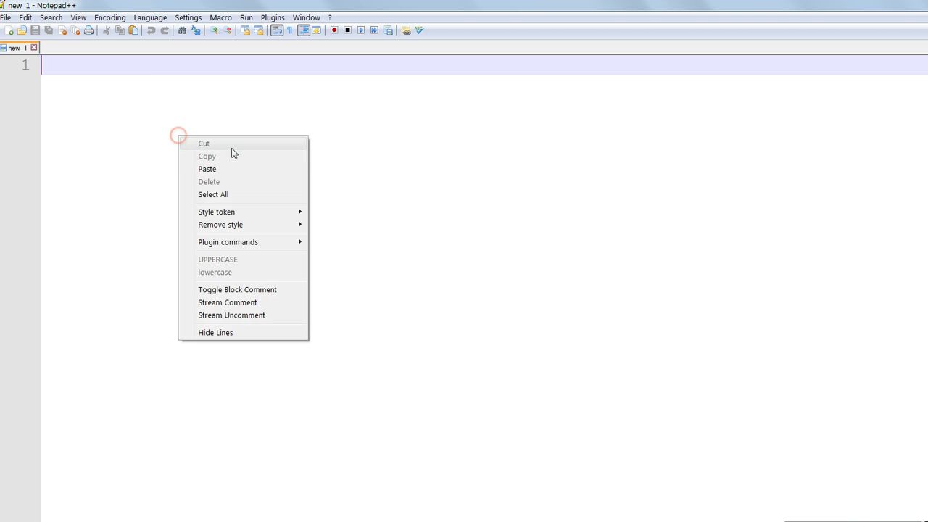
pyautogui.click(246, 169)
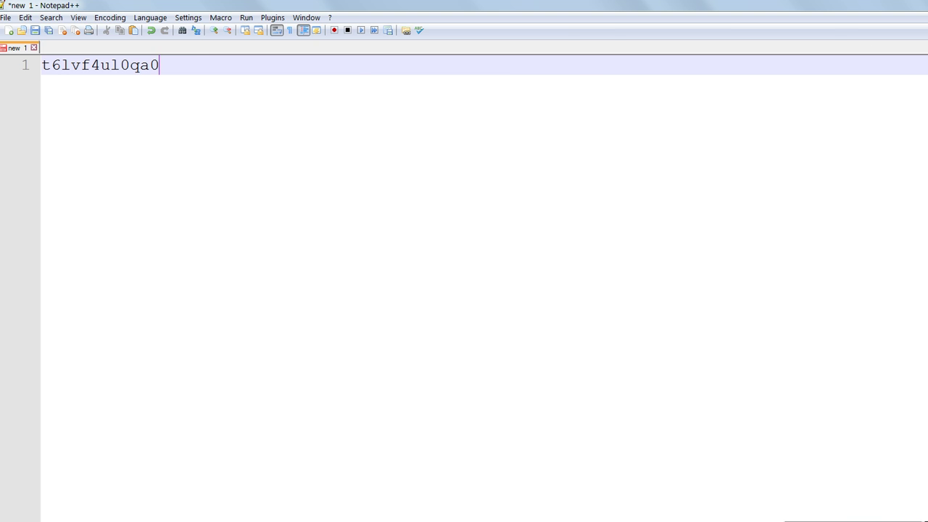
pyautogui.hotkey('alt', 'Tab')
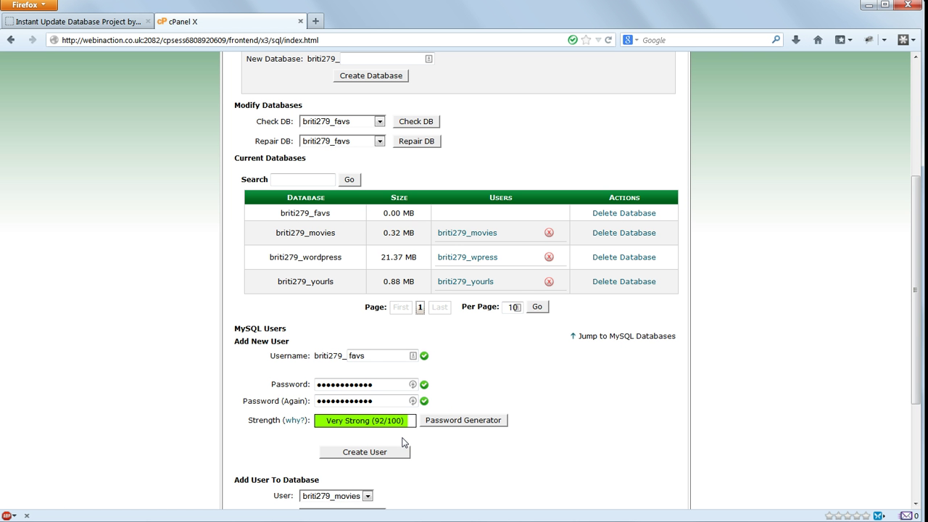
# - Create the favs MySQL user and scroll to the Add User To Database section
pyautogui.click(395, 452)
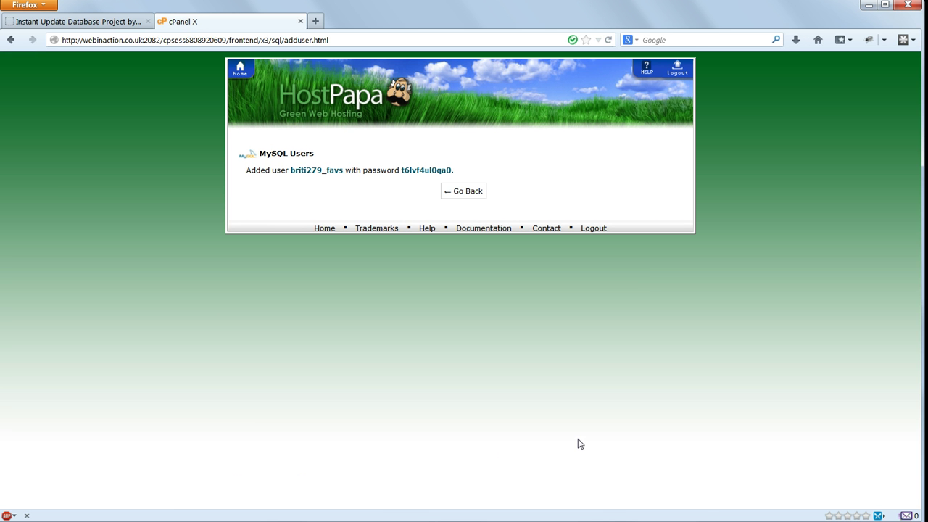
pyautogui.click(480, 192)
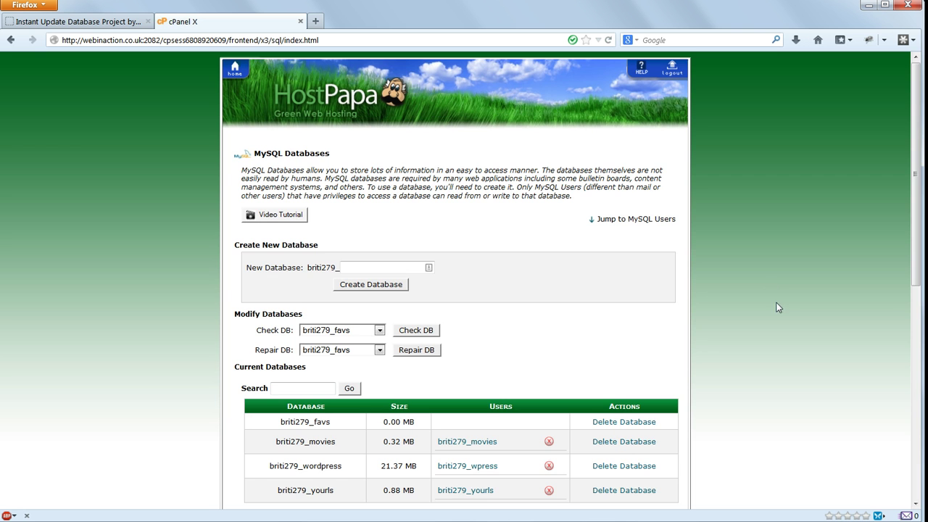
pyautogui.scroll(-3, 786, 311)
pyautogui.scroll(-4, 785, 315)
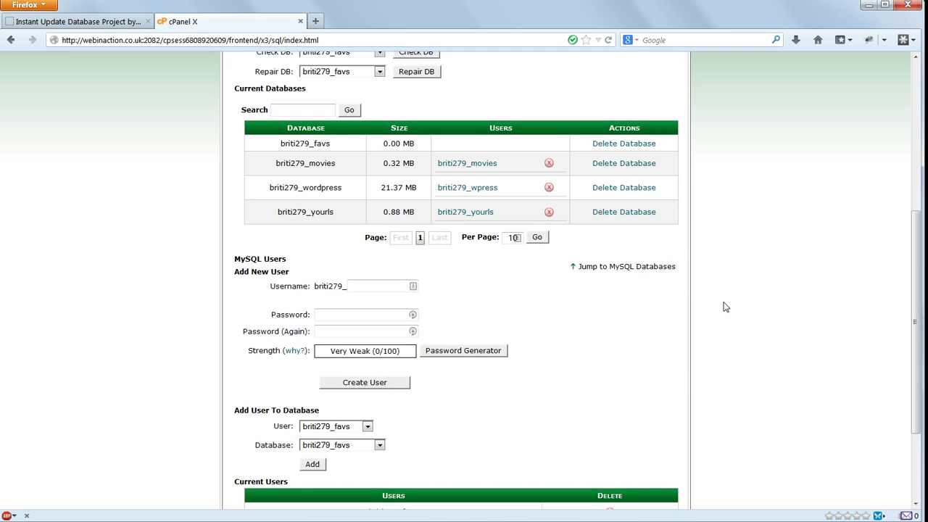
pyautogui.scroll(-3, 725, 307)
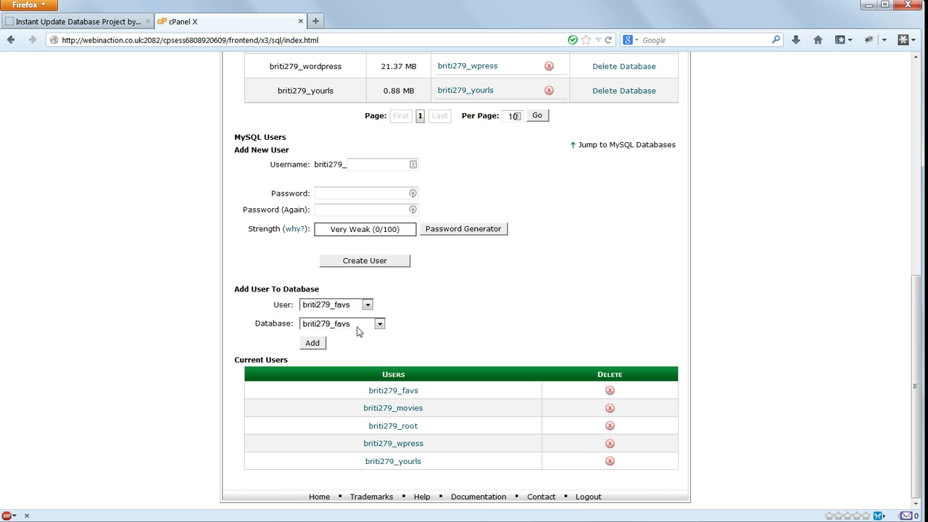
pyautogui.click(314, 343)
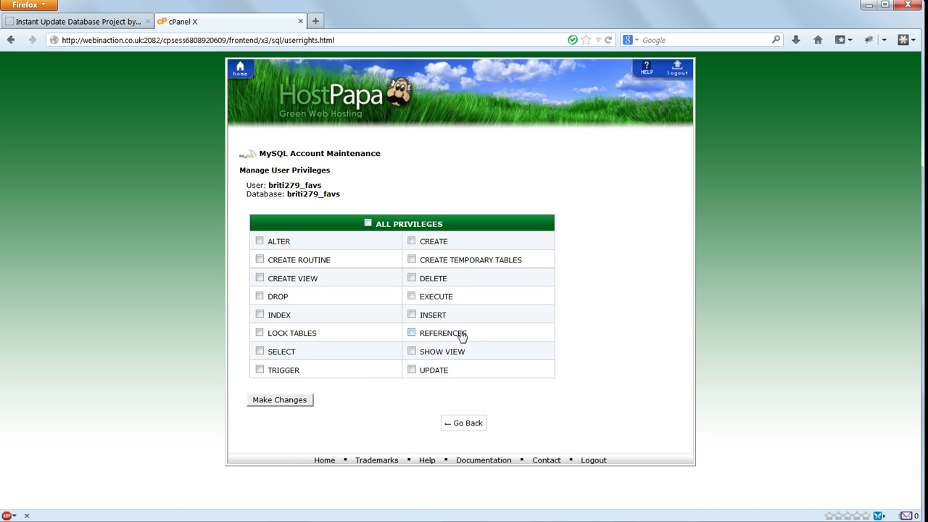
pyautogui.click(367, 223)
pyautogui.click(295, 400)
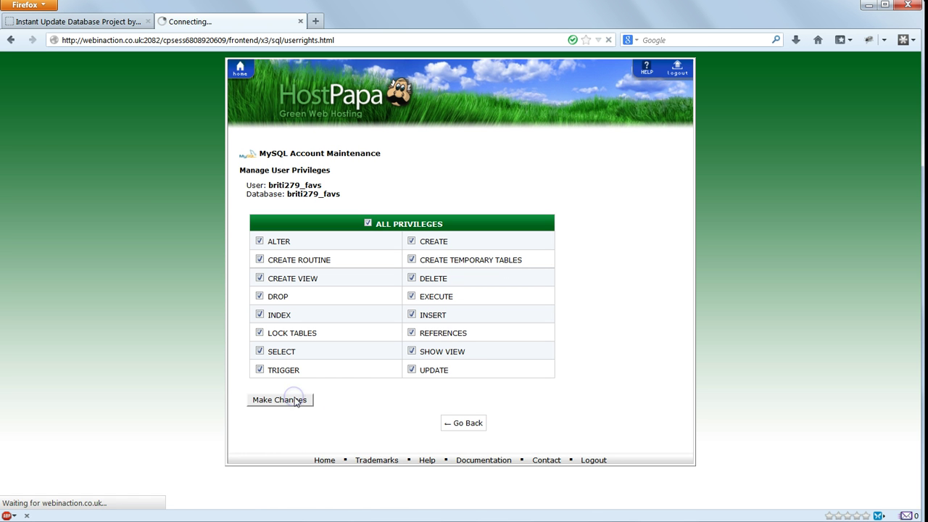
pyautogui.click(458, 197)
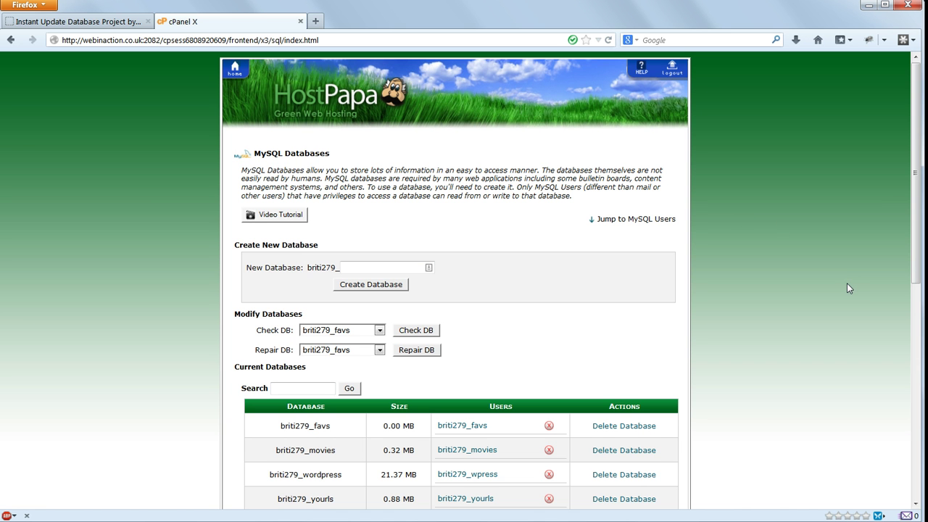
# - Go back to the cPanel home page using the HostPapa banner's home icon
pyautogui.scroll(-2, 848, 288)
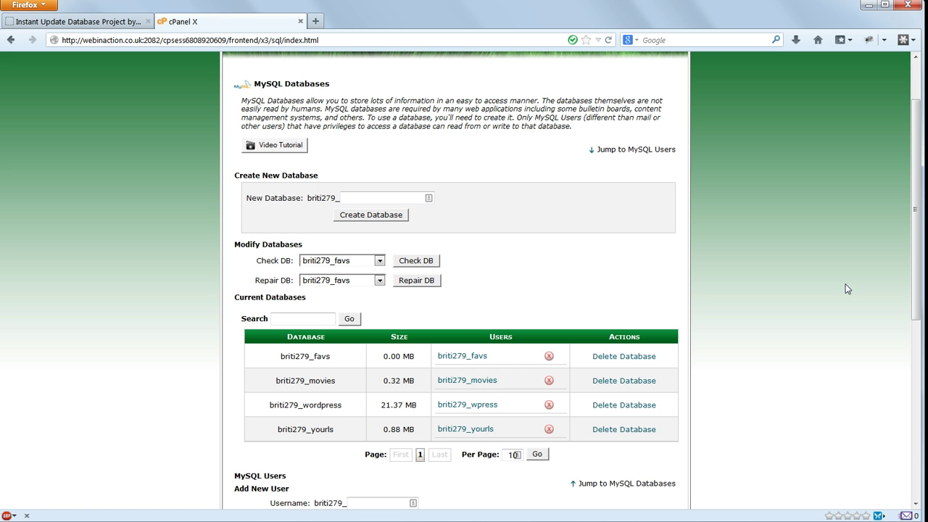
pyautogui.scroll(2, 659, 230)
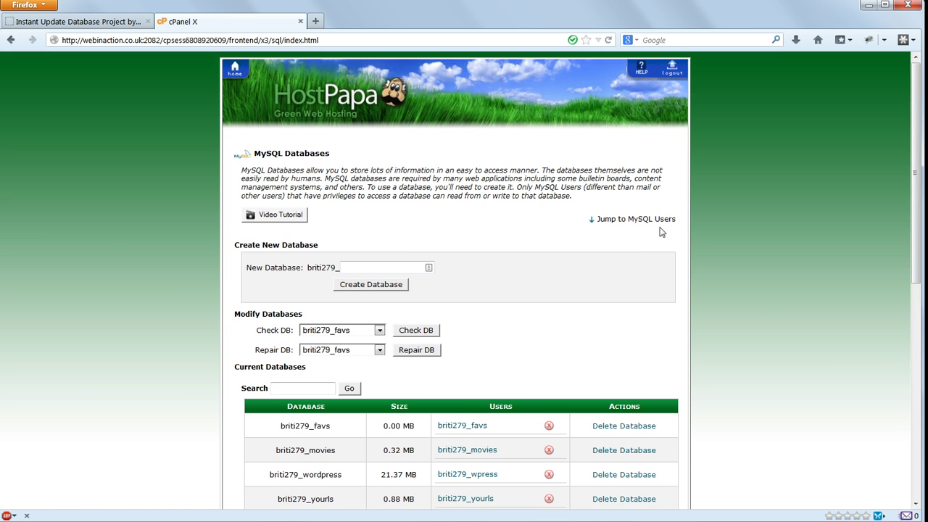
pyautogui.click(235, 71)
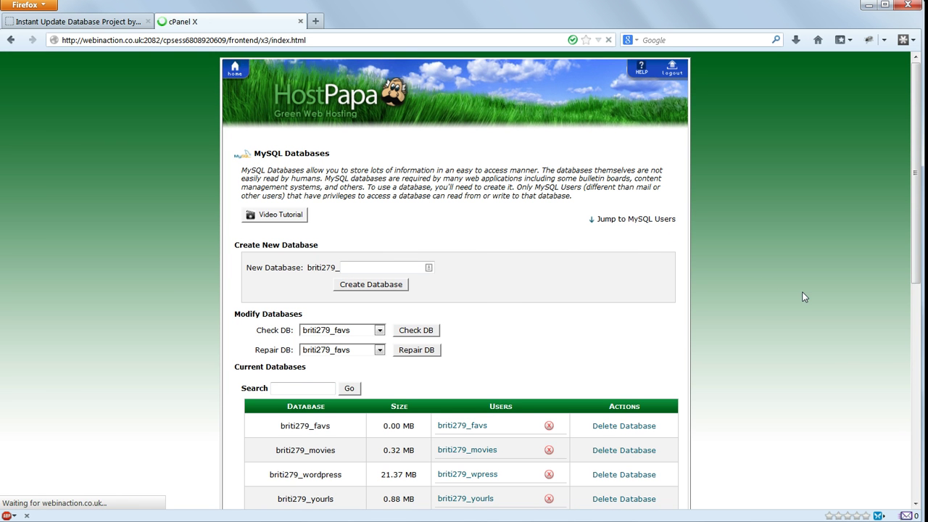
pyautogui.scroll(-2, 806, 293)
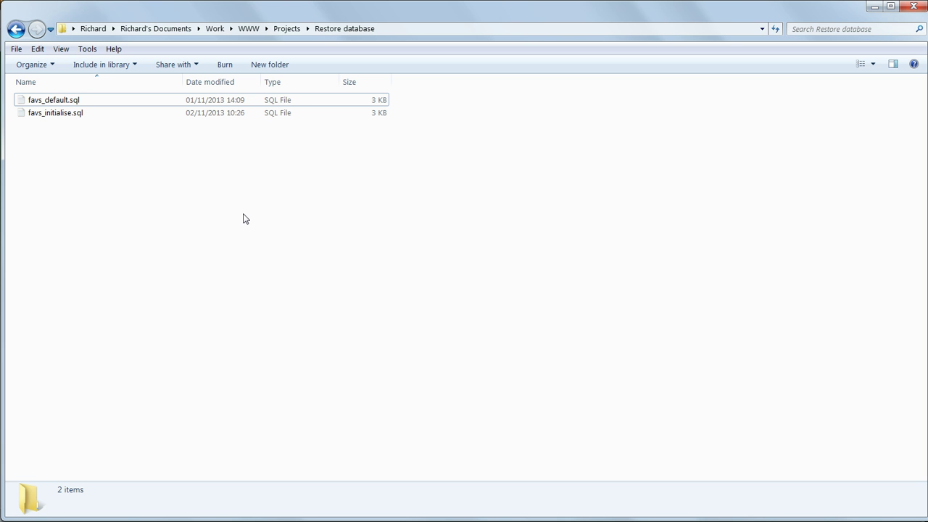
pyautogui.hotkey('alt', 'Tab')
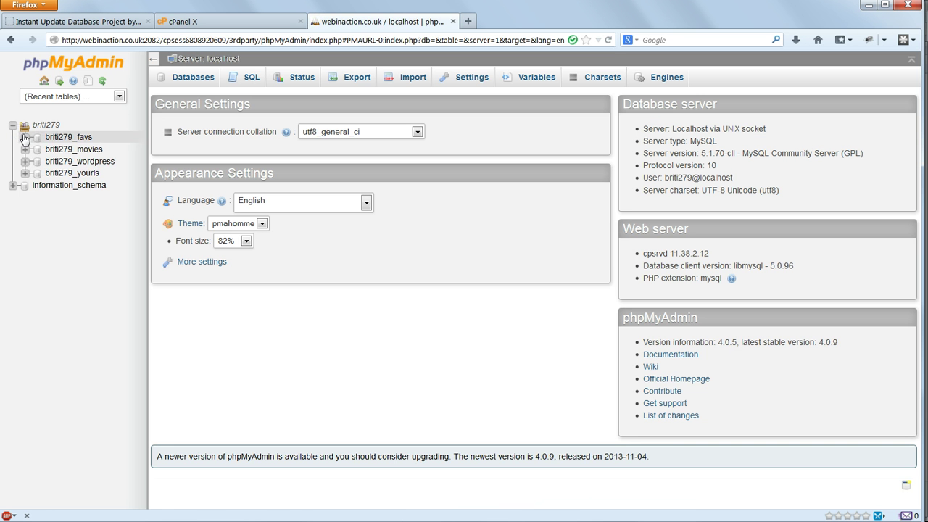
# - Import favs_initialise.sql as SQL into briti279_favs, running 6 queries
pyautogui.click(25, 137)
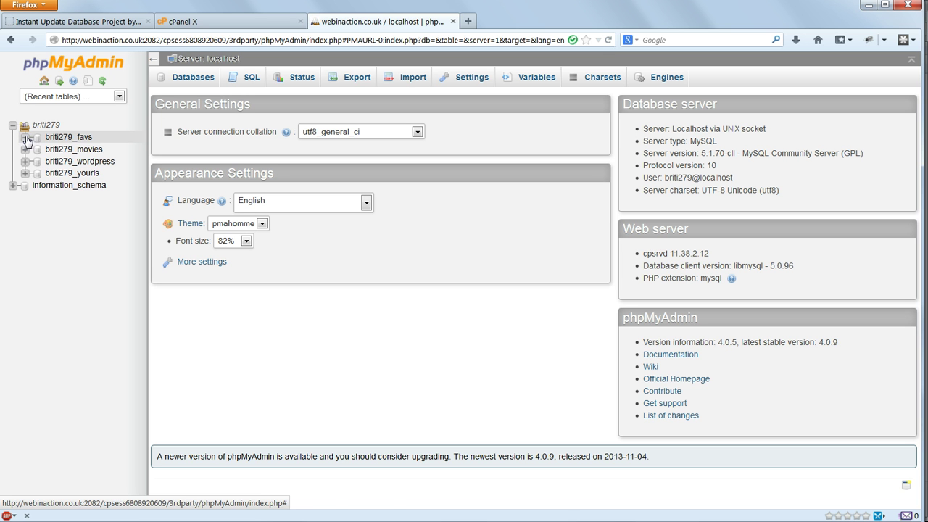
pyautogui.click(35, 140)
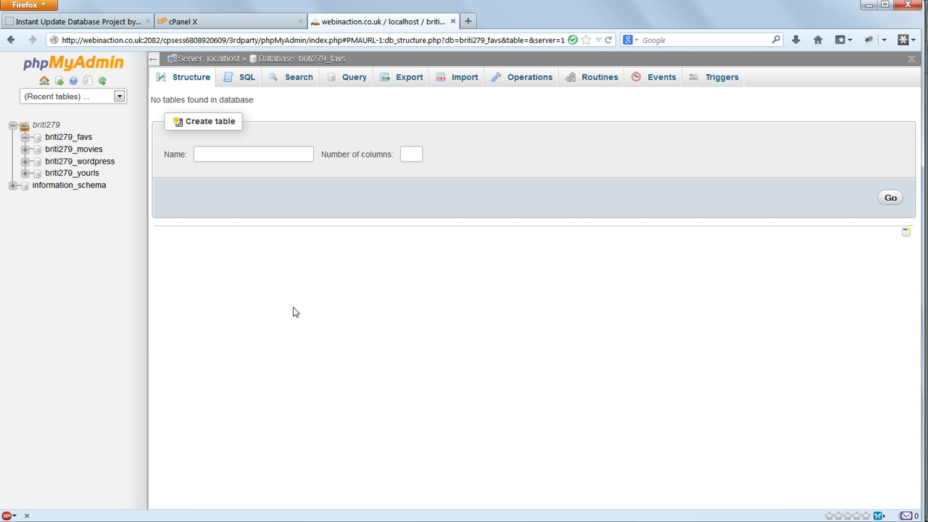
pyautogui.click(464, 83)
pyautogui.click(272, 202)
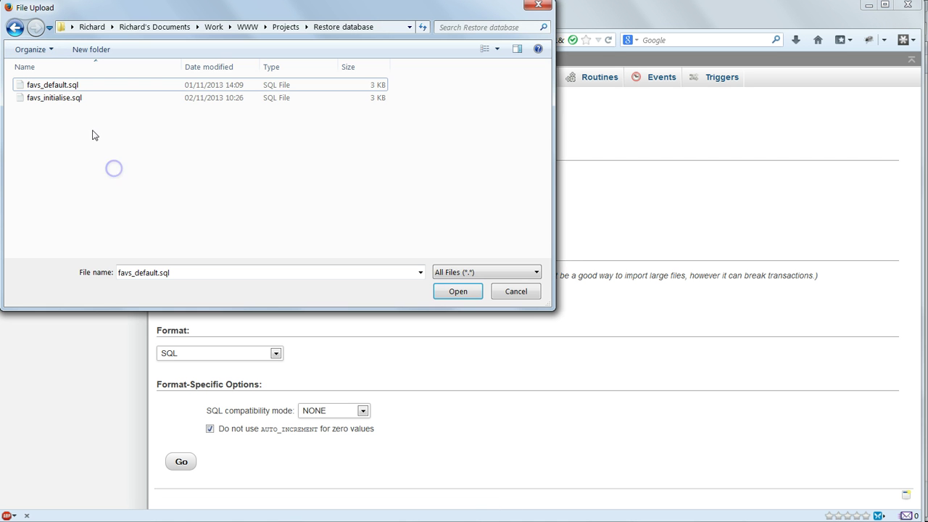
pyautogui.click(75, 104)
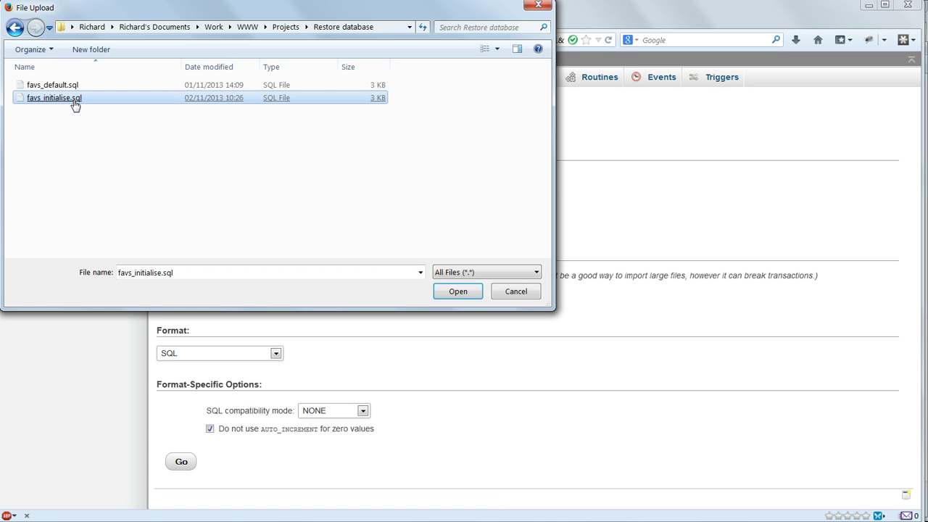
pyautogui.click(454, 290)
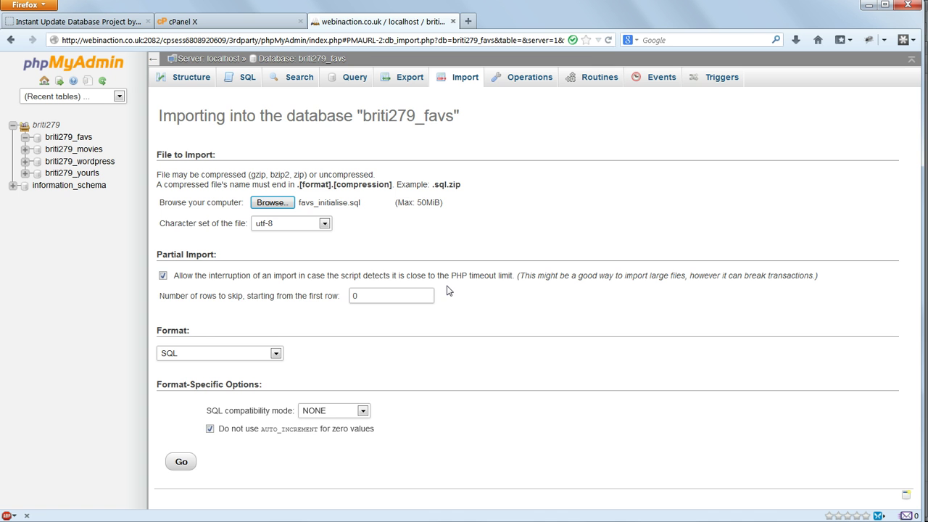
pyautogui.click(182, 462)
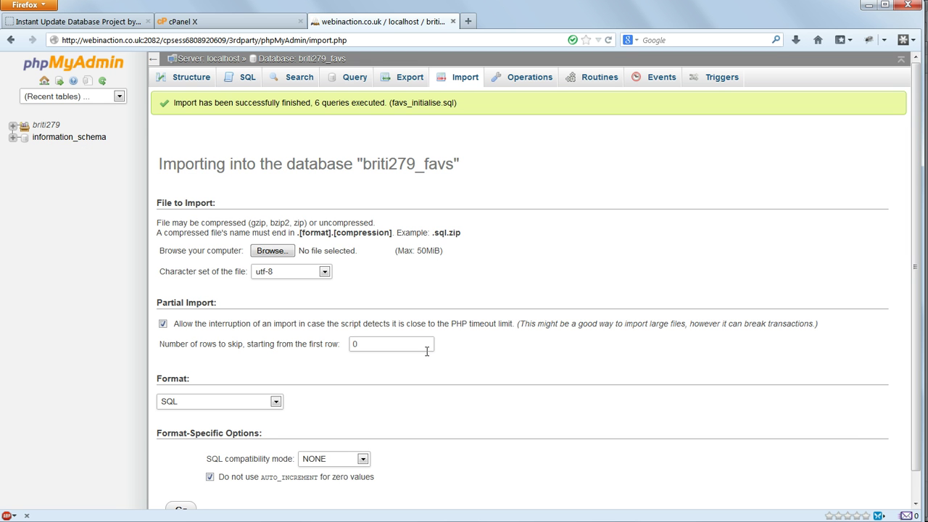
# - Browse the favourites, movies and movie_goers tables of briti279_favs
pyautogui.click(13, 125)
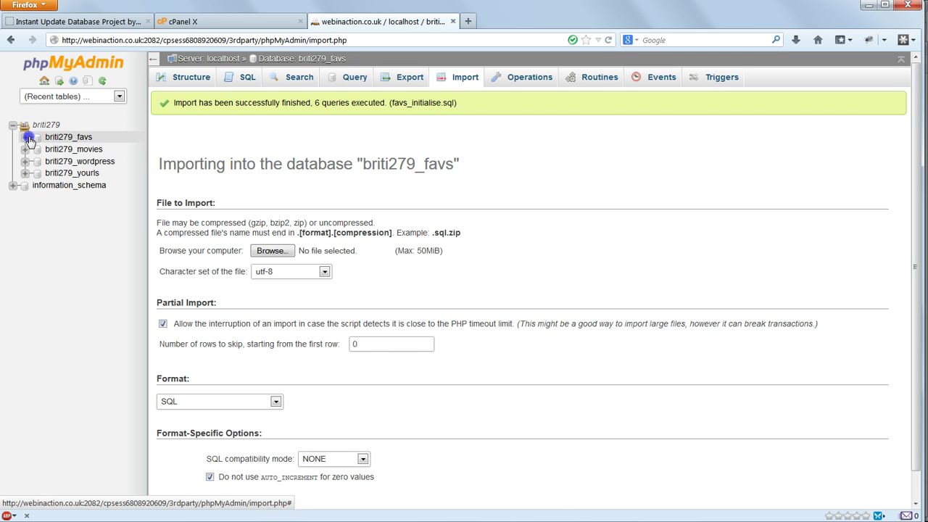
pyautogui.click(25, 137)
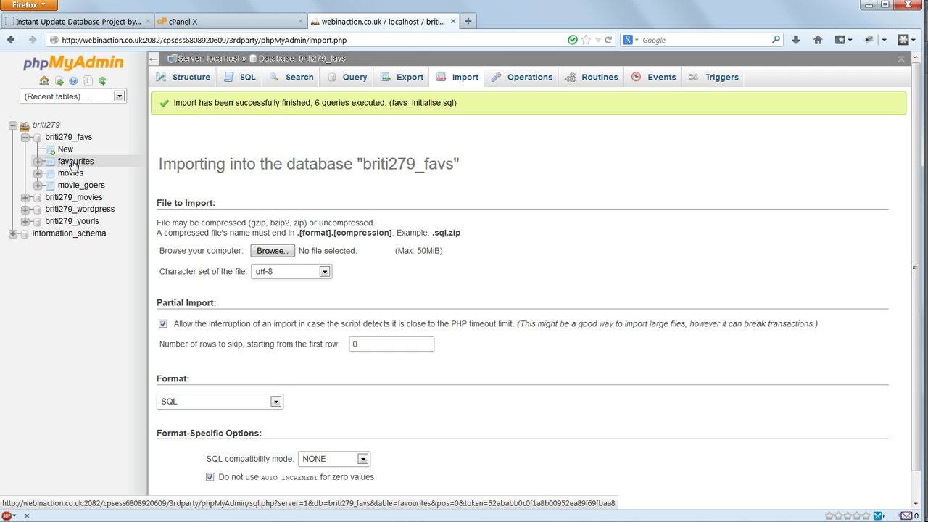
pyautogui.click(74, 162)
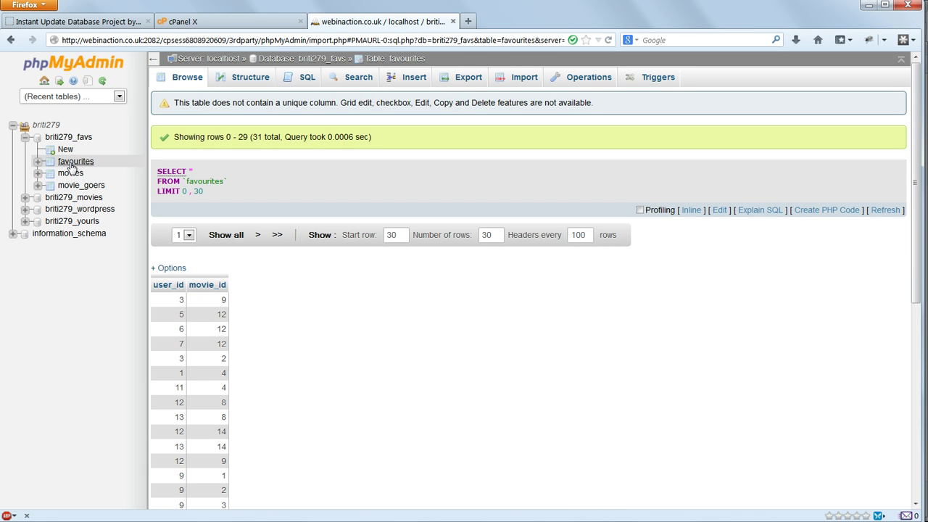
pyautogui.click(68, 176)
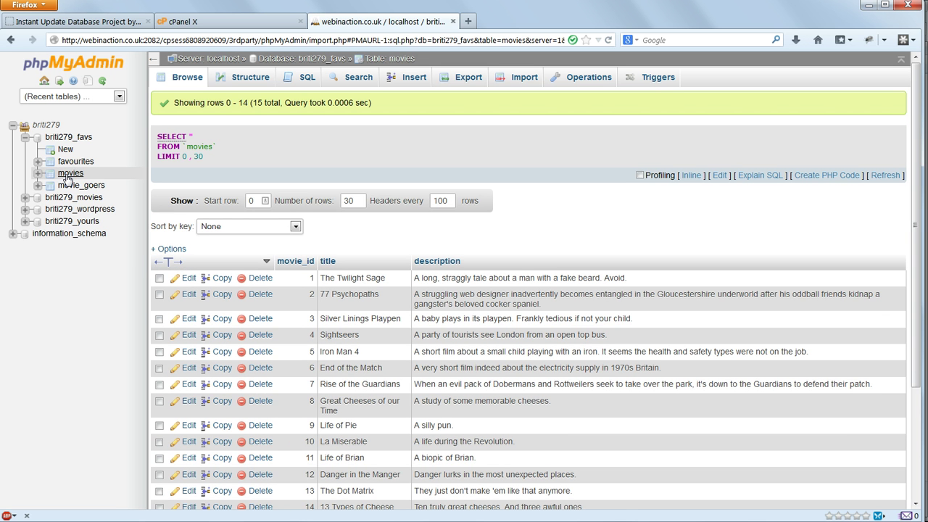
pyautogui.click(67, 188)
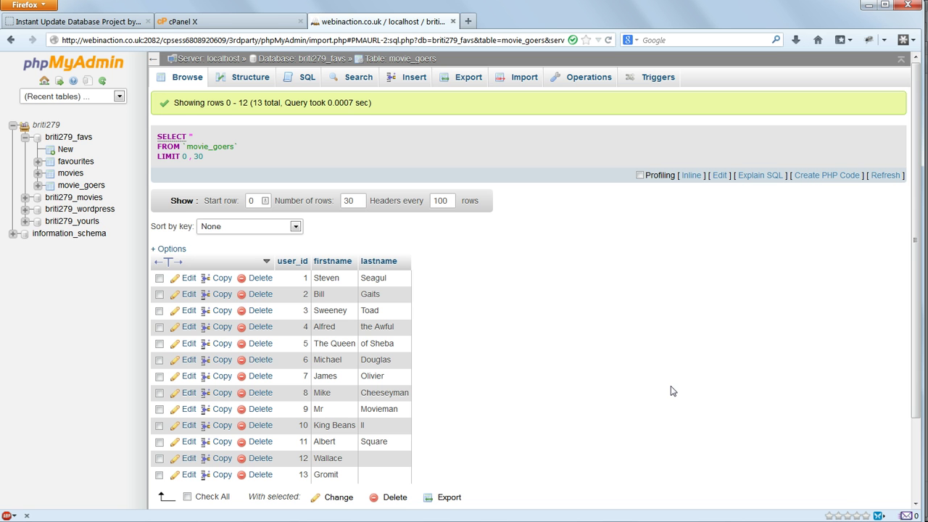
# - Open favs_default.sql from the Restore database folder in Komodo Edit
pyautogui.hotkey('alt', 'Tab')
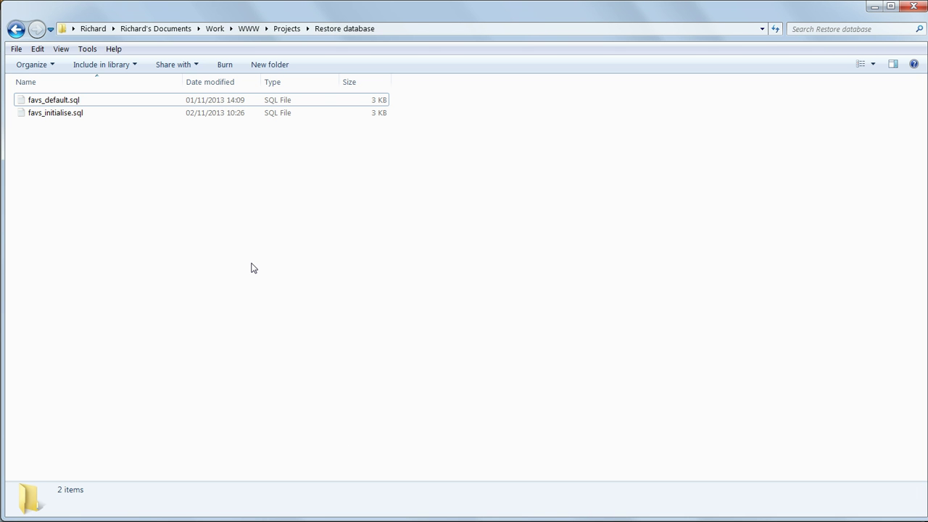
pyautogui.press('space')
pyautogui.press('Return')
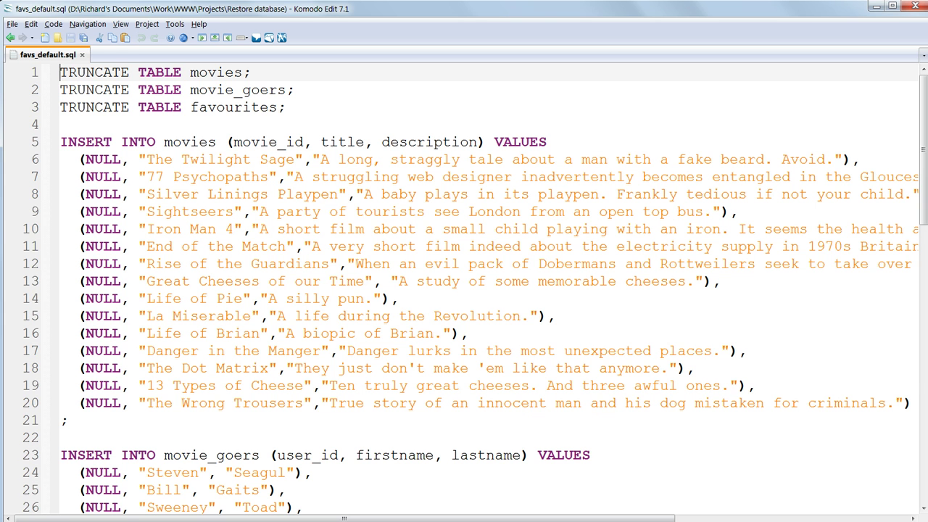
# - Scroll through the TRUNCATE and INSERT statements in favs_default.sql
pyautogui.scroll(-9, 512, 309)
pyautogui.scroll(-5, 512, 309)
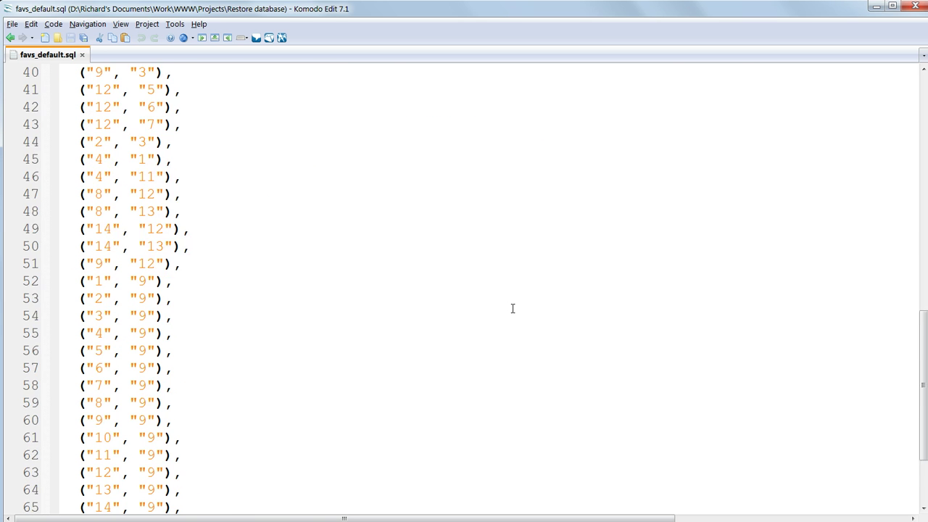
pyautogui.scroll(13, 512, 309)
pyautogui.scroll(1, 520, 325)
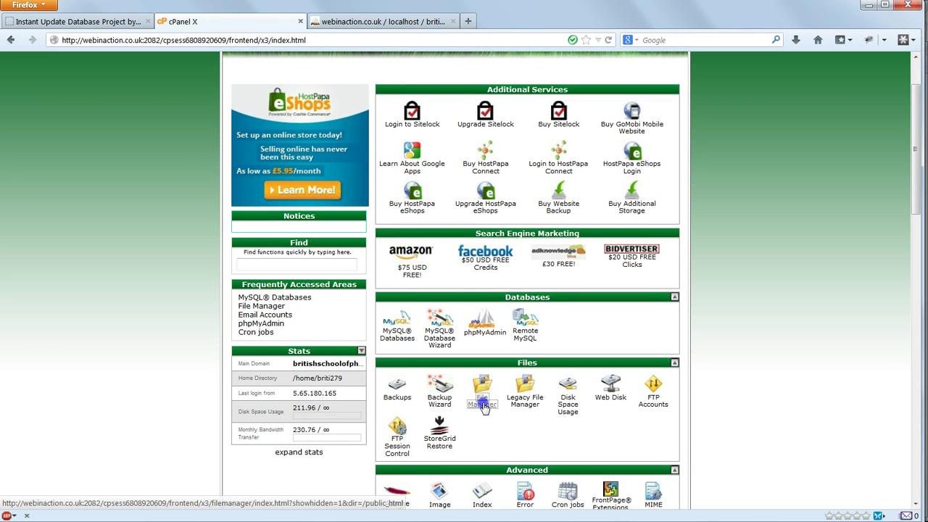
pyautogui.click(482, 401)
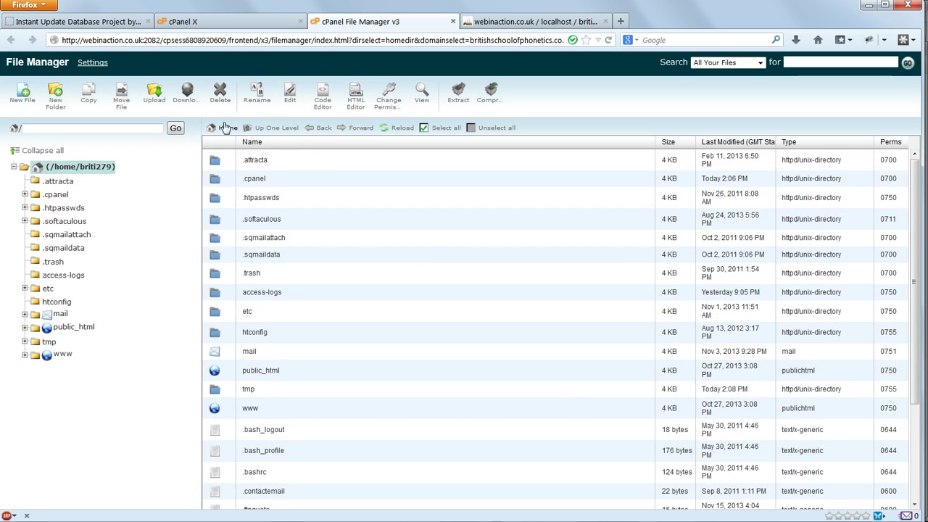
pyautogui.click(155, 93)
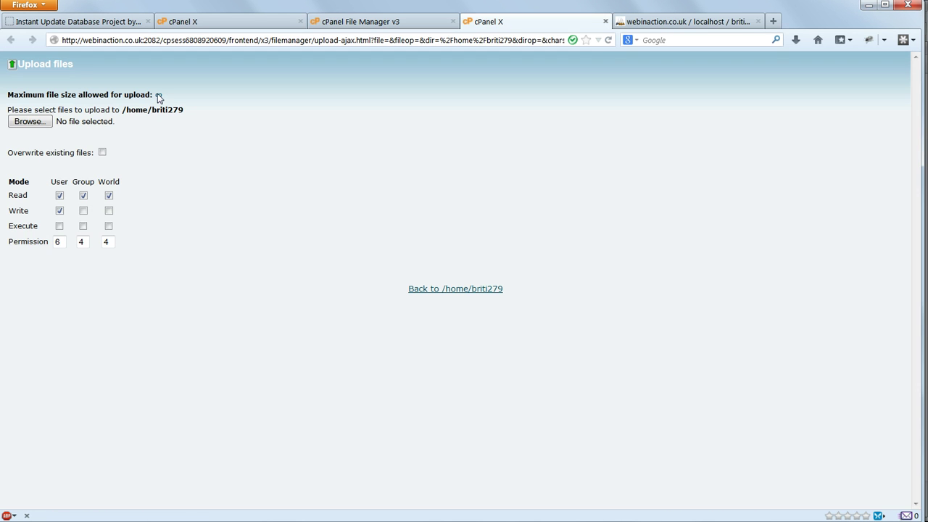
pyautogui.click(54, 122)
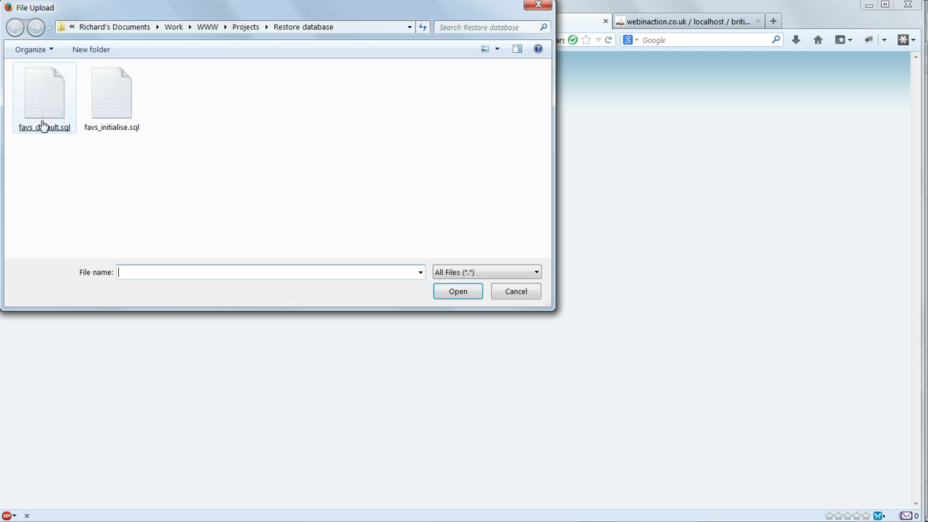
pyautogui.doubleClick(59, 124)
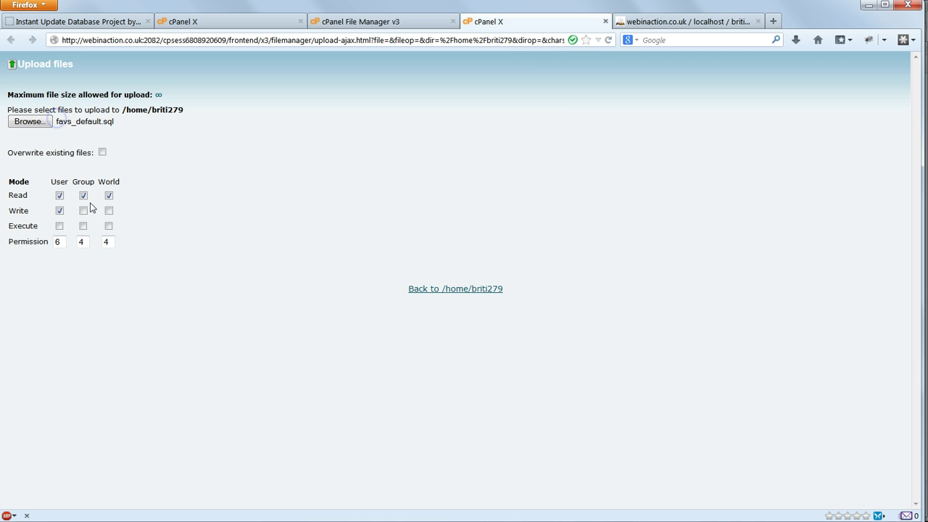
pyautogui.click(428, 289)
pyautogui.scroll(-3, 537, 334)
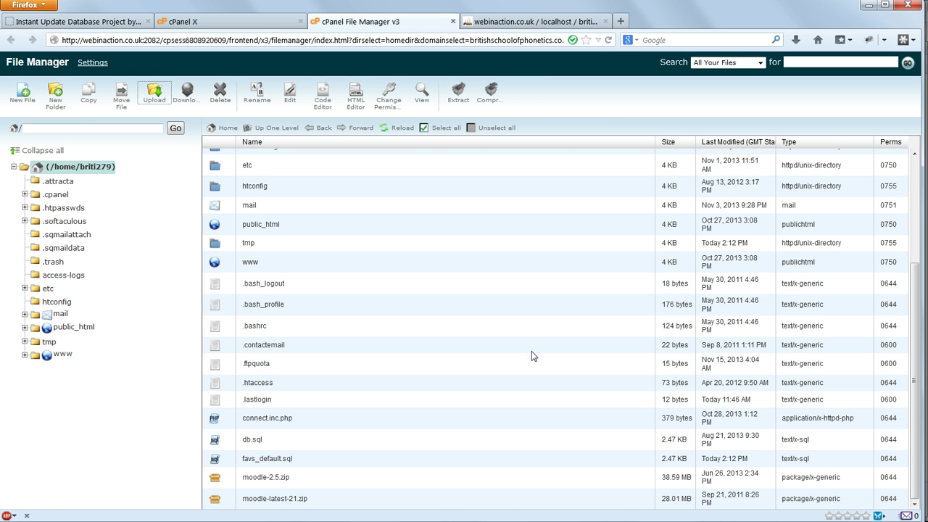
pyautogui.click(264, 27)
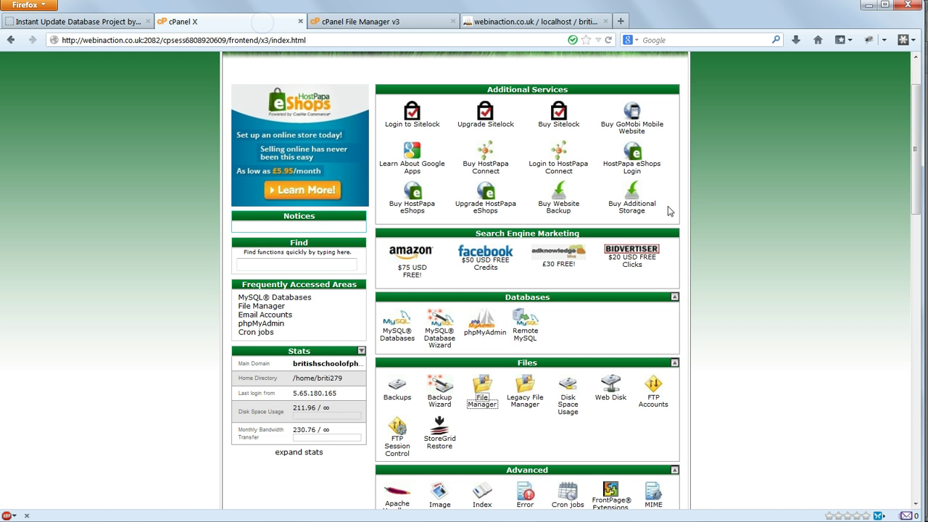
pyautogui.scroll(-3, 735, 237)
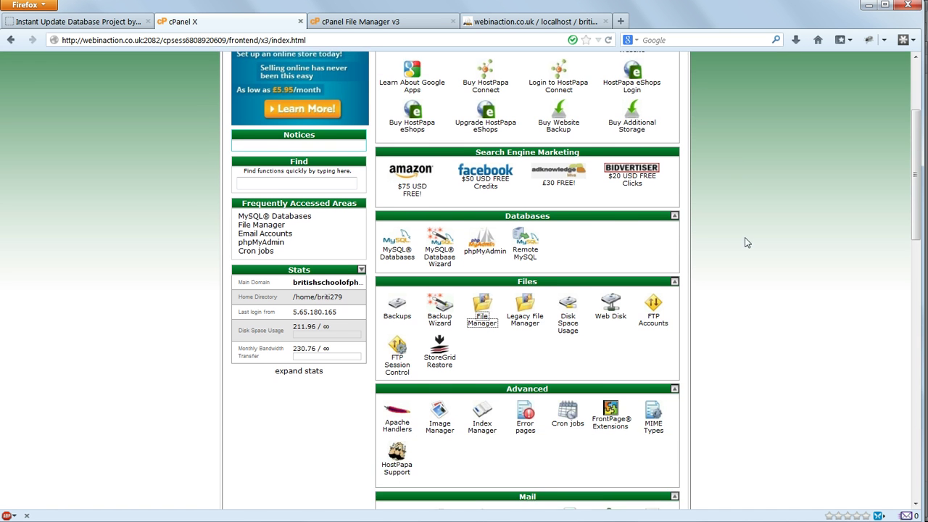
pyautogui.click(569, 365)
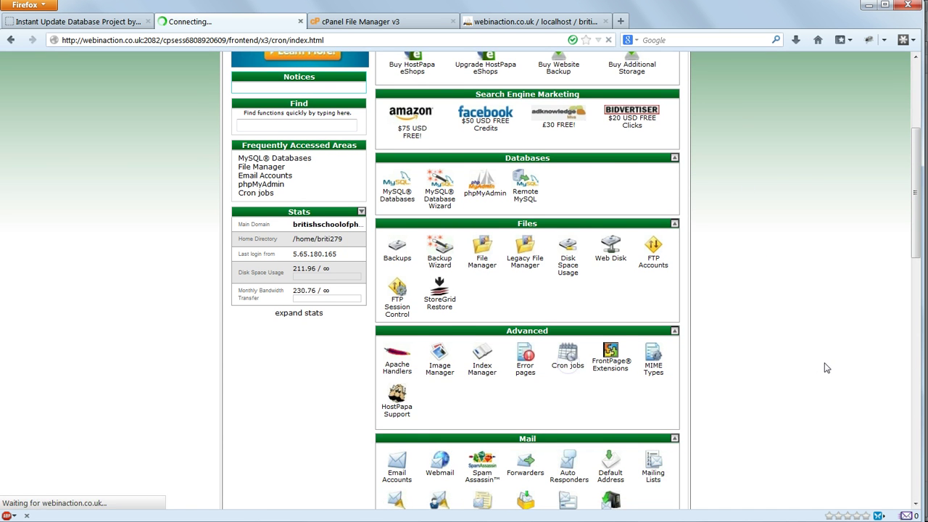
pyautogui.scroll(-3, 825, 363)
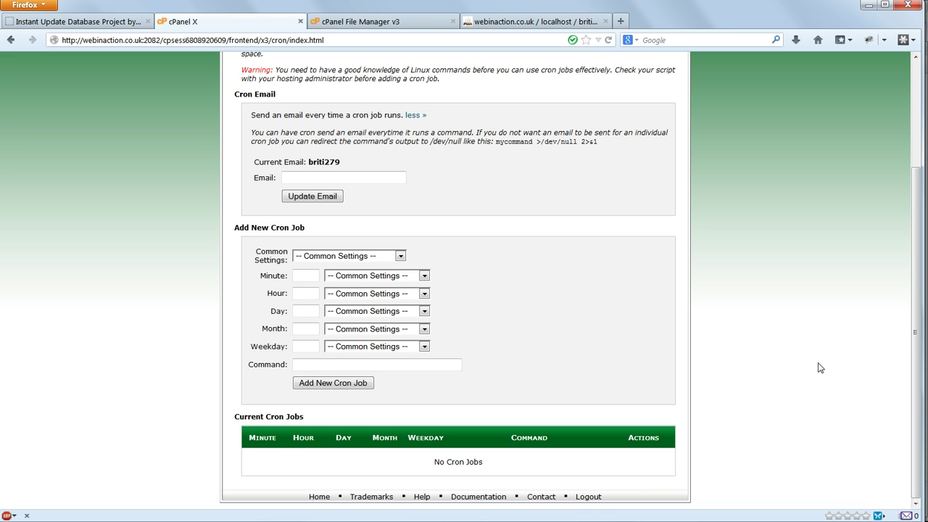
pyautogui.click(363, 366)
pyautogui.write('mysql')
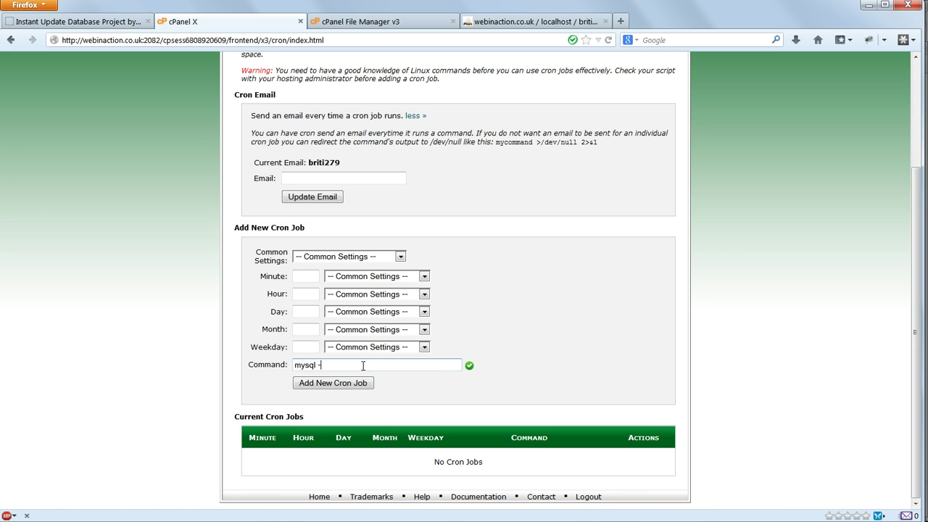
pyautogui.write(' -u')
pyautogui.write('briti')
pyautogui.write('279_f')
pyautogui.write('cvs')
pyautogui.write('-p')
# - Select the database password in the Notepad++ note to copy it
pyautogui.hotkey('alt', 'Tab')
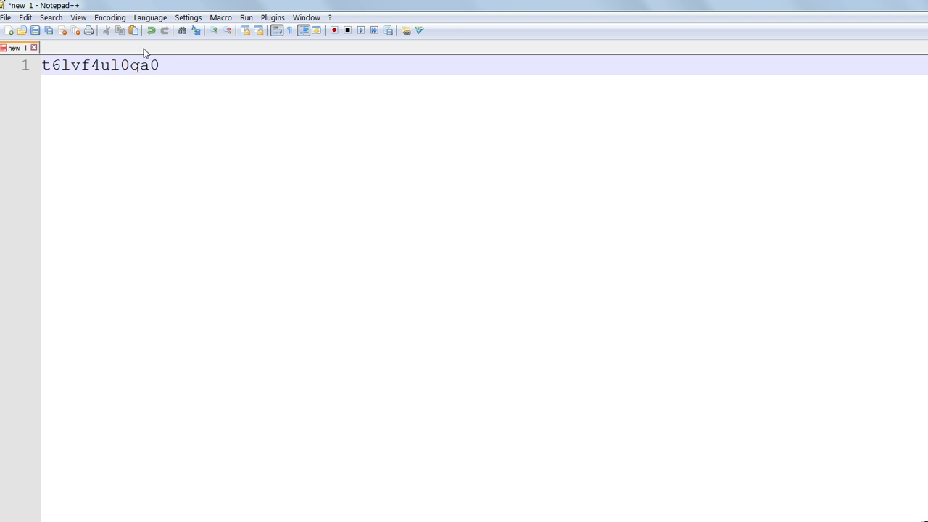
pyautogui.doubleClick(176, 65)
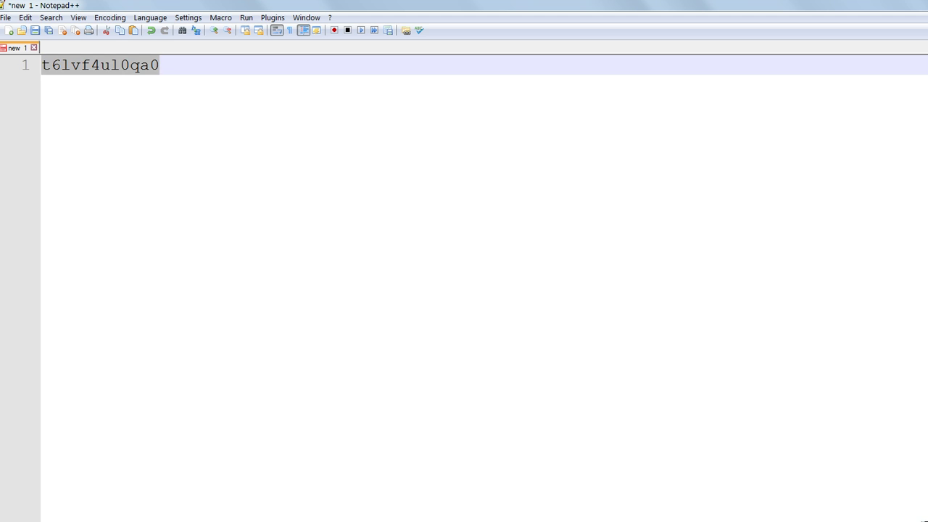
pyautogui.rightClick(88, 66)
# - Copy the database password and paste it right after -p in the cron command
pyautogui.click(128, 84)
pyautogui.hotkey('alt', 'Tab')
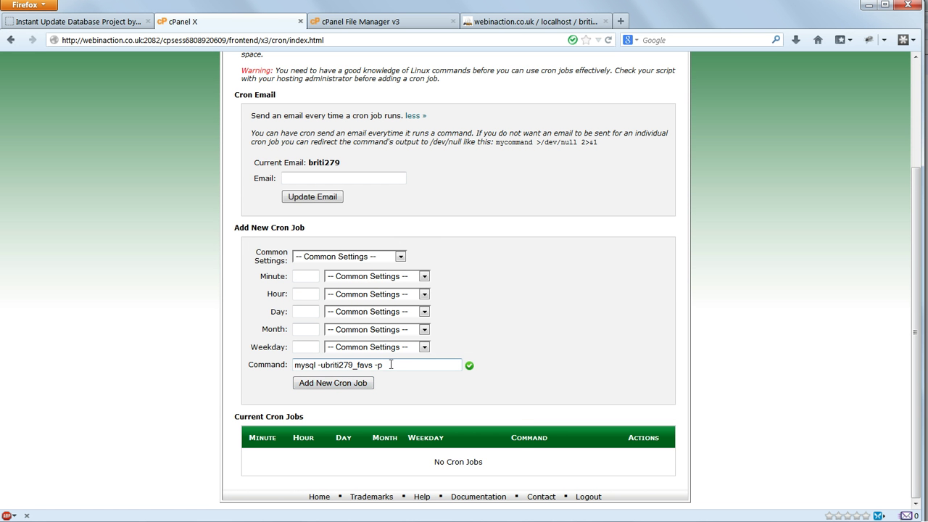
pyautogui.rightClick(388, 364)
pyautogui.click(435, 415)
# - Append 'briti279_favs < /home/briti279/favs_default.sql' to the command and review it
pyautogui.click(433, 365)
pyautogui.hotkey('ctrl', 'v')
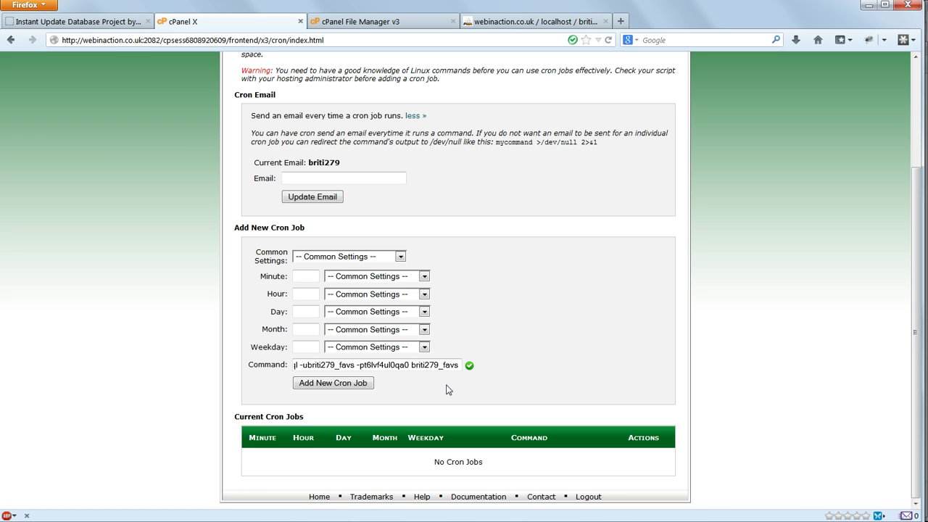
pyautogui.write('<')
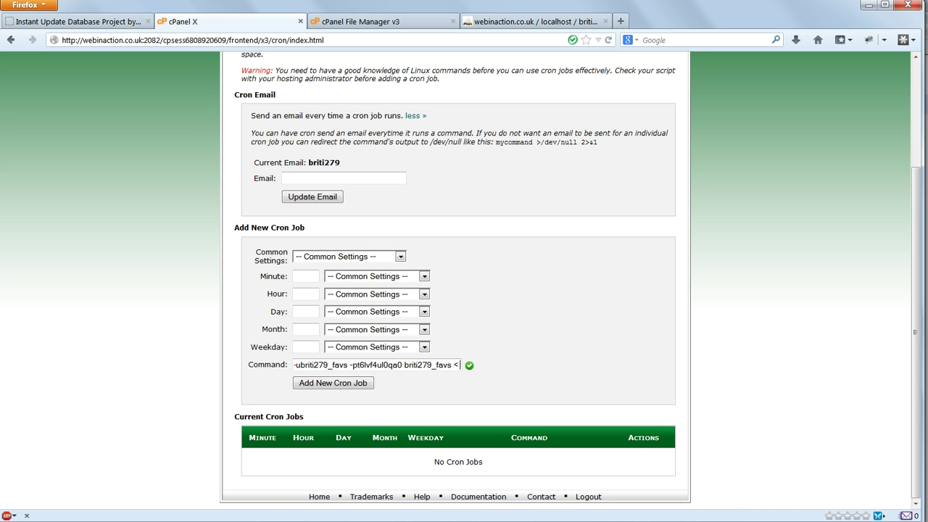
pyautogui.hotkey('ctrl', 'v')
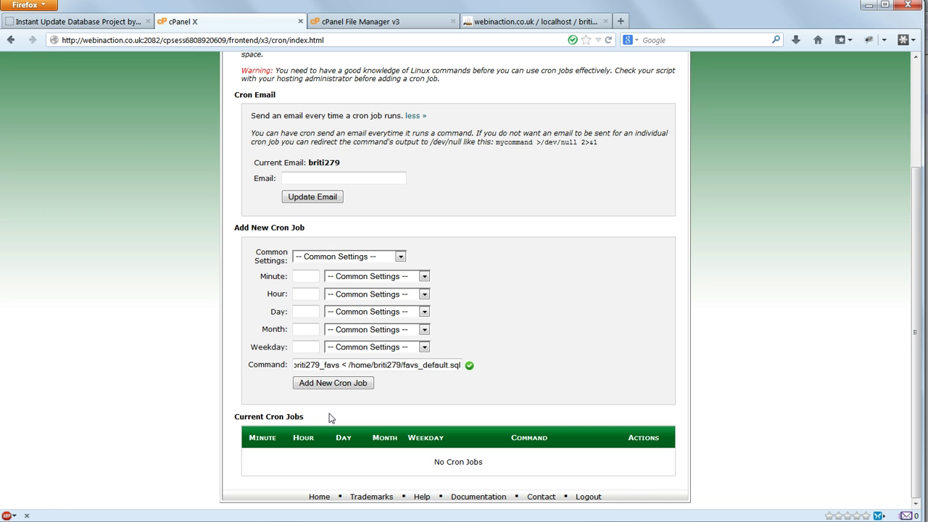
pyautogui.press('Home')
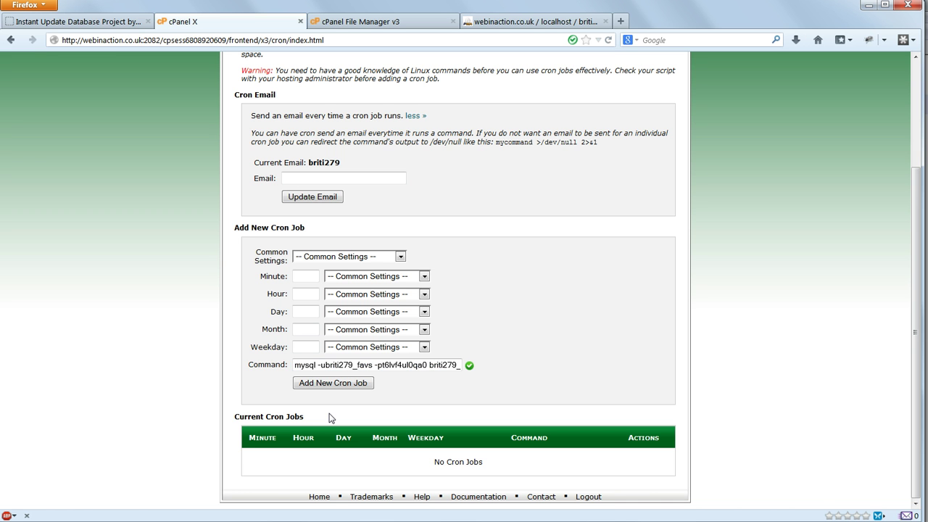
pyautogui.click(378, 365)
pyautogui.press('End')
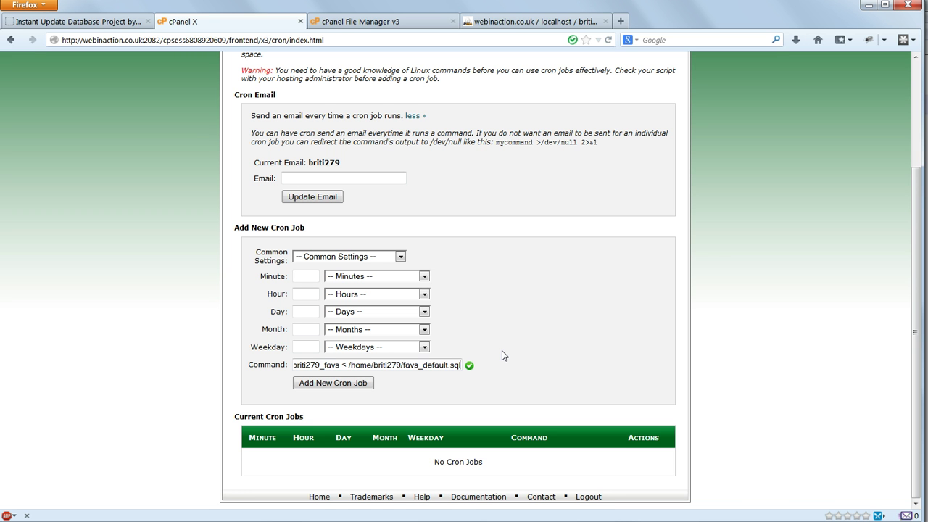
# - Choose the 'Every minute' preset and add the favs_default.sql restore cron job
pyautogui.click(361, 256)
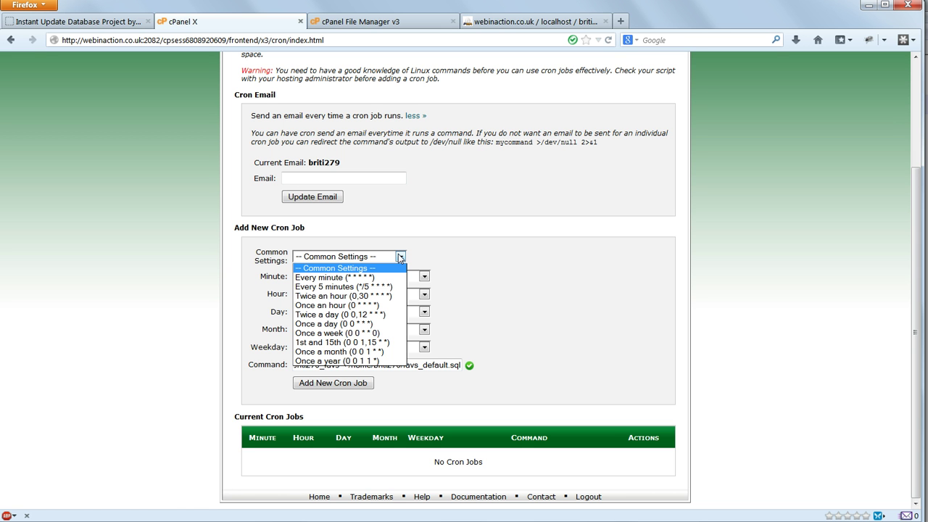
pyautogui.click(377, 277)
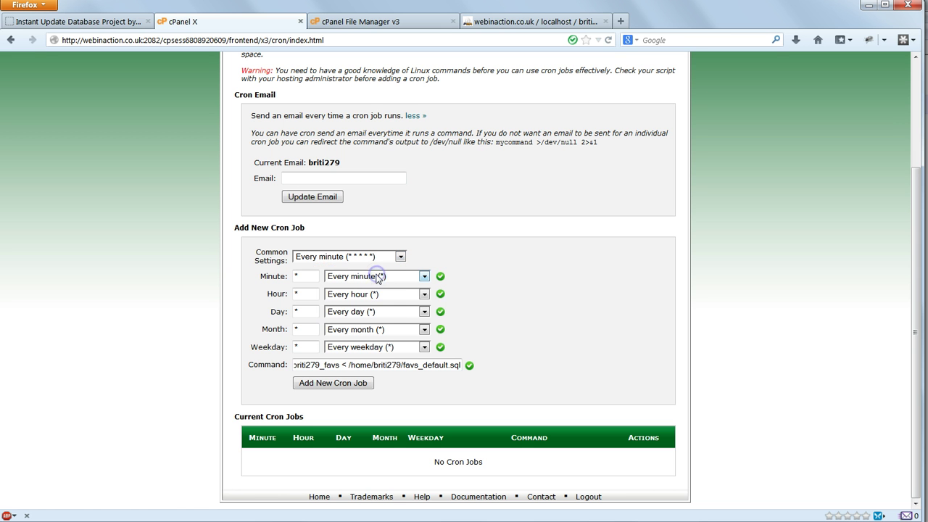
pyautogui.click(336, 382)
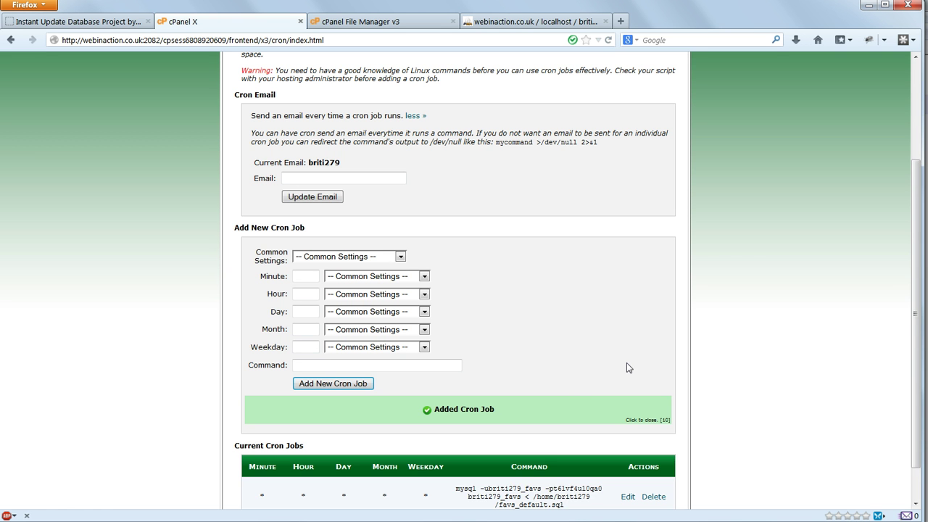
pyautogui.scroll(-1, 792, 365)
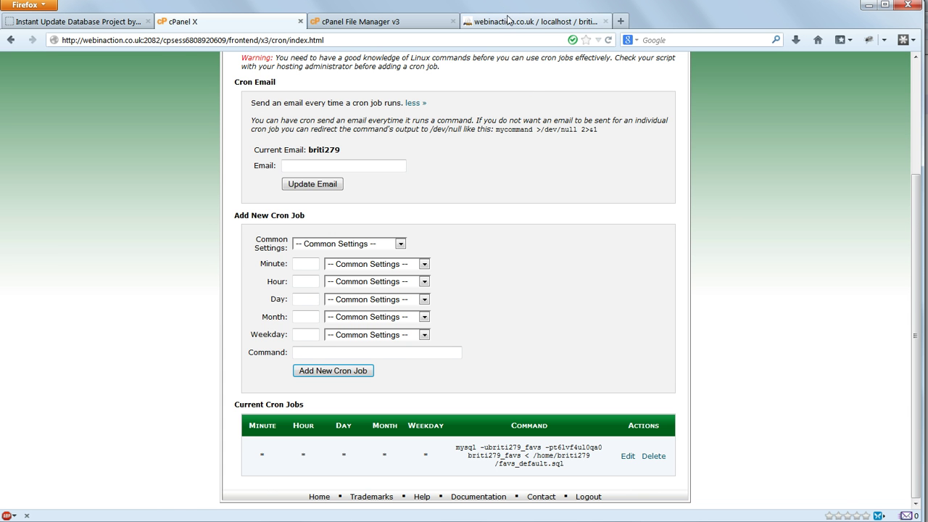
# - In movie_goers, alter Bill's first name and change surname Gaits to Gateshead
pyautogui.click(508, 21)
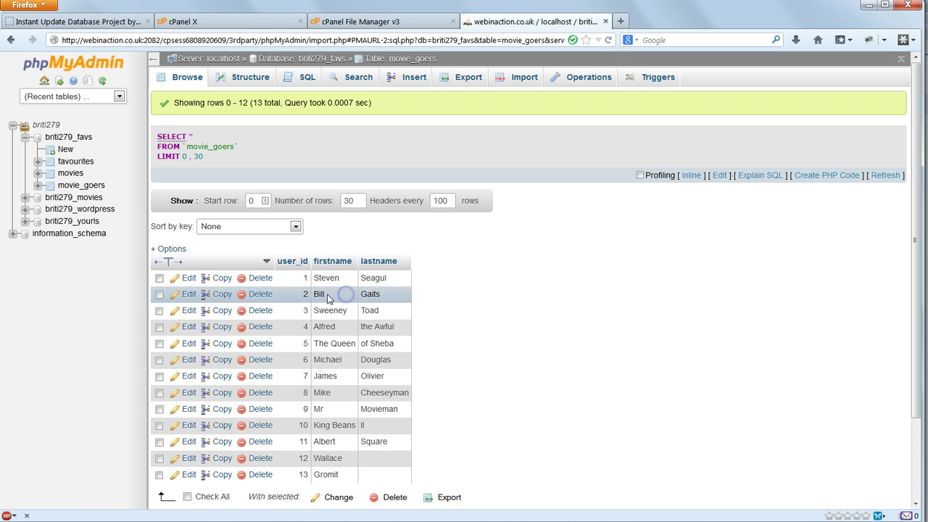
pyautogui.doubleClick(330, 295)
pyautogui.write('y')
pyautogui.press('Return')
pyautogui.doubleClick(367, 282)
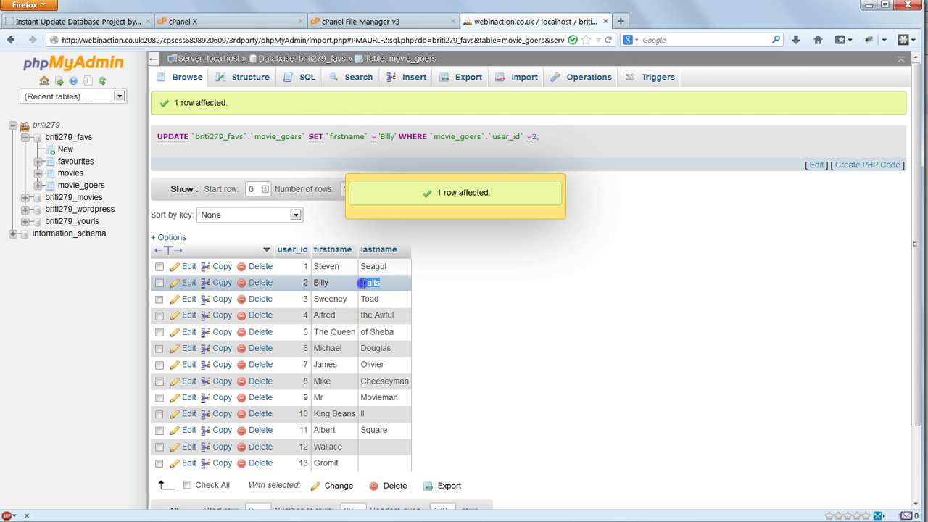
pyautogui.write('Gateshead')
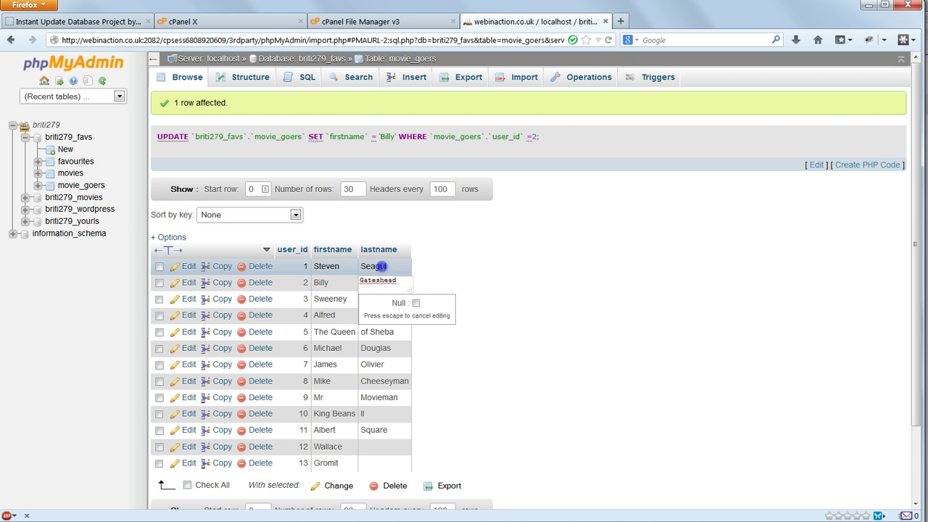
pyautogui.click(379, 266)
# - Edit Seagul's surname, and change Sheba to Shebang and the Awful to the Awfully Nice
pyautogui.doubleClick(379, 267)
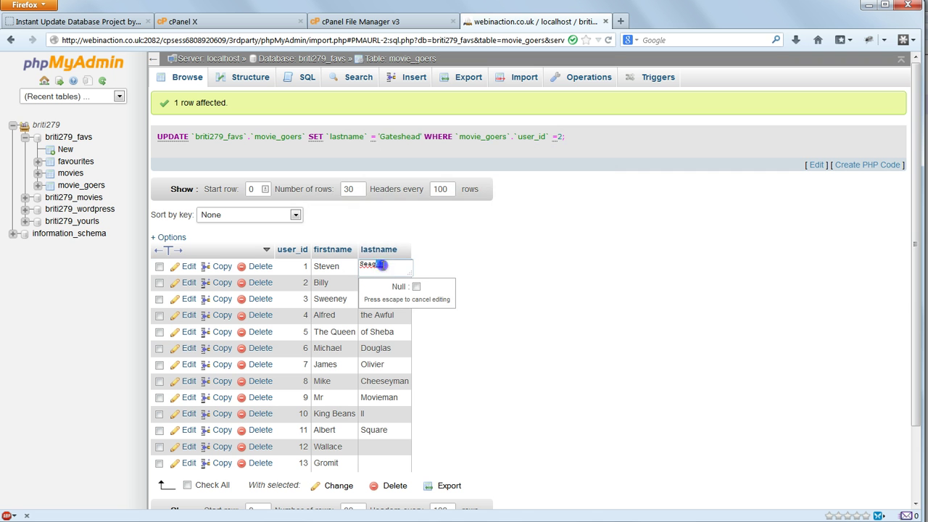
pyautogui.click(379, 330)
pyautogui.doubleClick(385, 332)
pyautogui.write('ng')
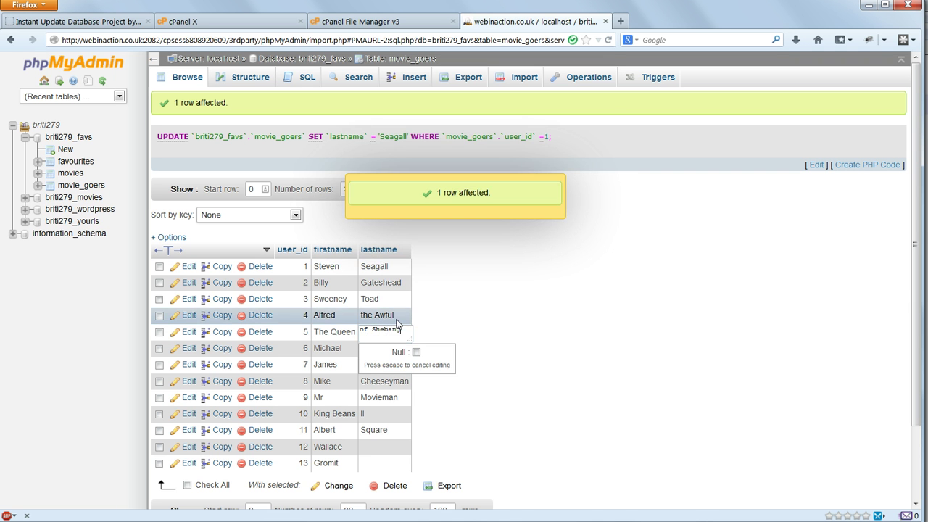
pyautogui.click(396, 317)
pyautogui.doubleClick(396, 318)
pyautogui.write('ly Nice')
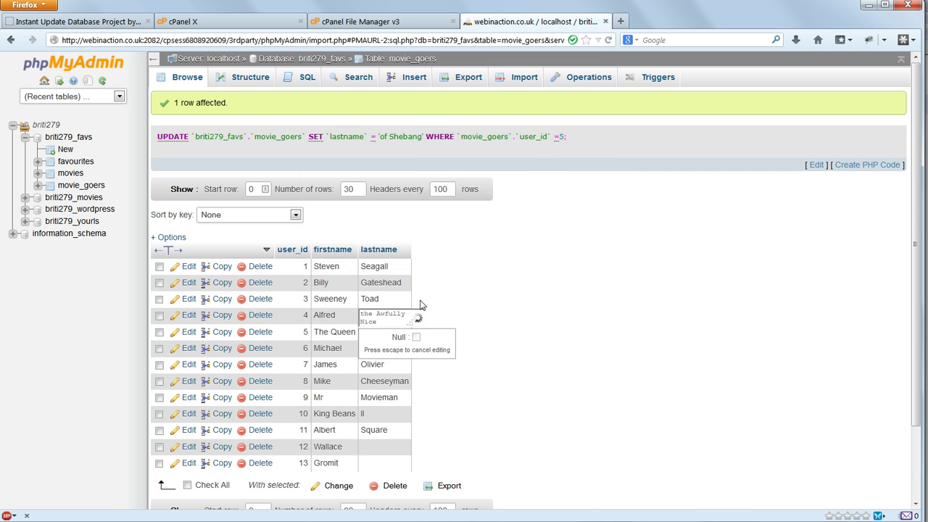
pyautogui.click(517, 306)
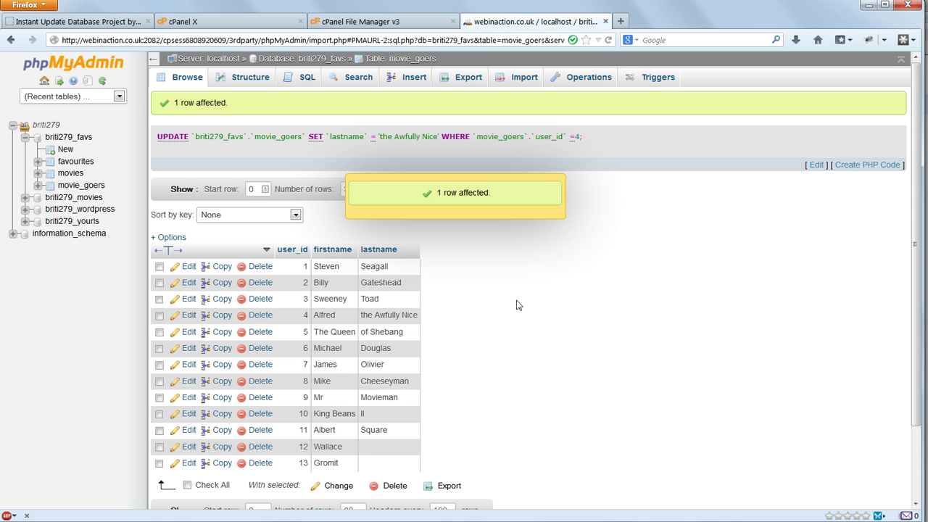
# - Reload the table to see the default names restored, then return to Cron Jobs
pyautogui.click(609, 40)
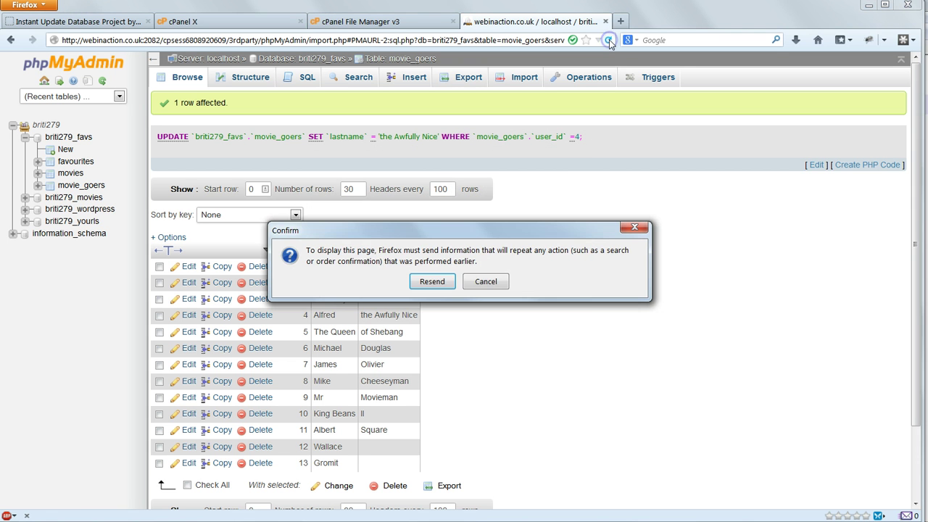
pyautogui.click(439, 283)
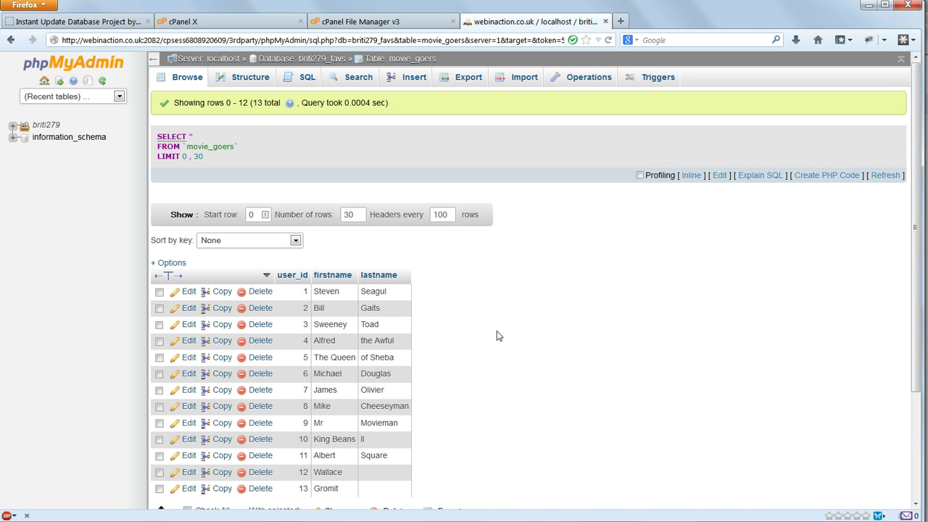
pyautogui.hotkey('ctrl', '2')
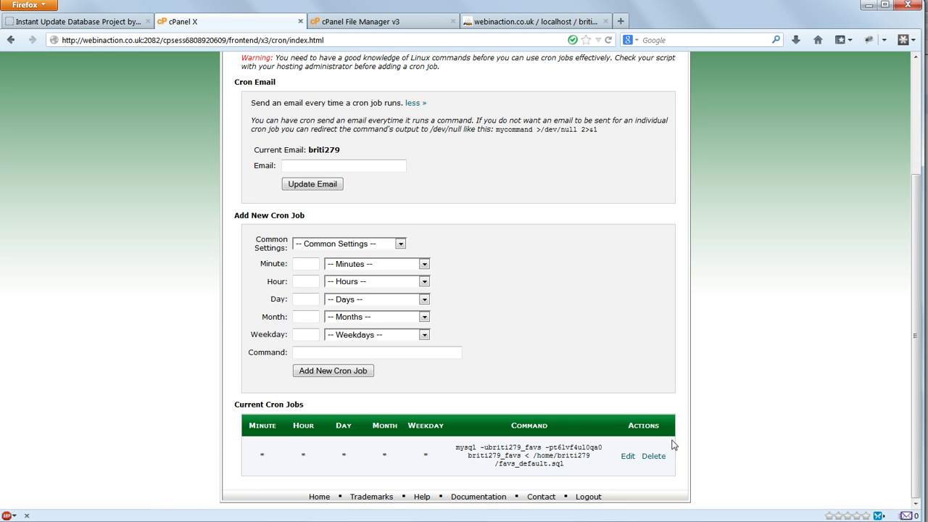
# - Reschedule the cron job to minute 30, hour 9
pyautogui.click(629, 456)
pyautogui.scroll(-2, 675, 435)
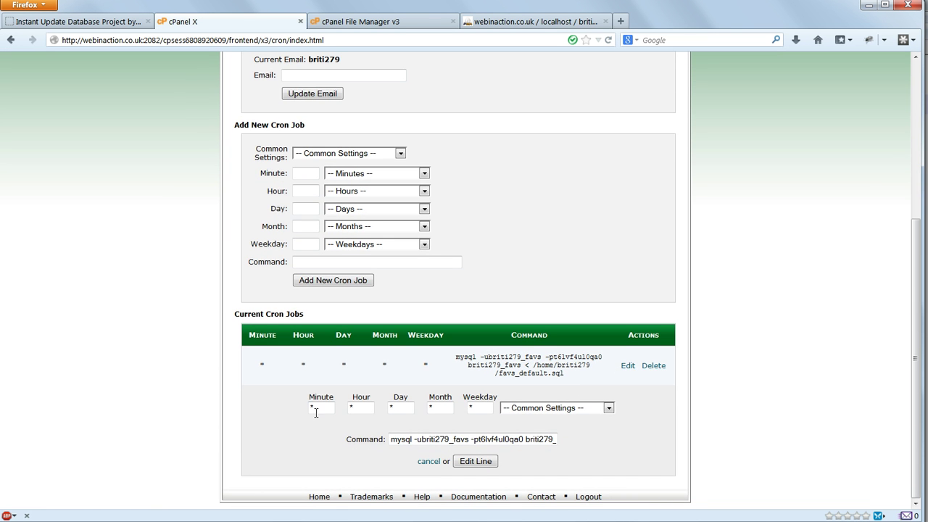
pyautogui.doubleClick(321, 407)
pyautogui.write('30')
pyautogui.press('Tab')
pyautogui.write('9')
pyautogui.click(473, 461)
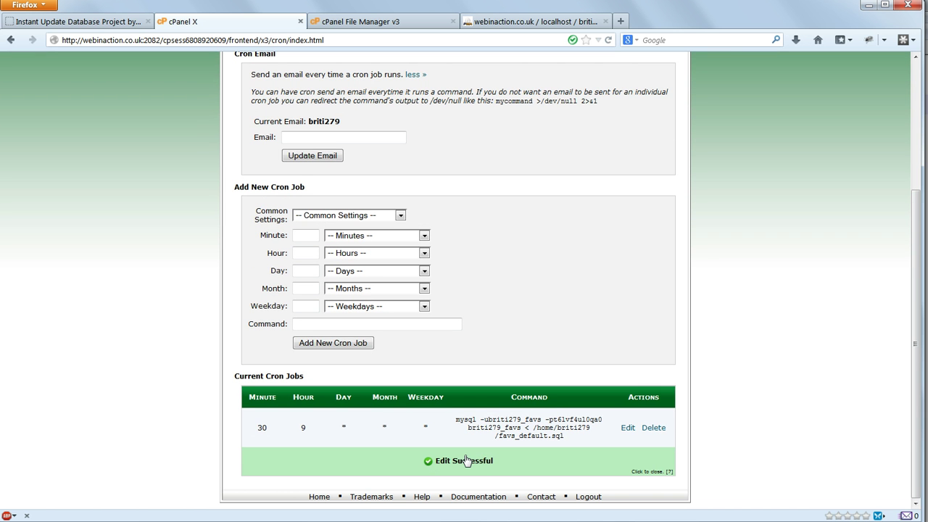
# - Change the schedule to minute 0, hour 13, weekday 0 (Sundays at 1 pm)
pyautogui.click(627, 428)
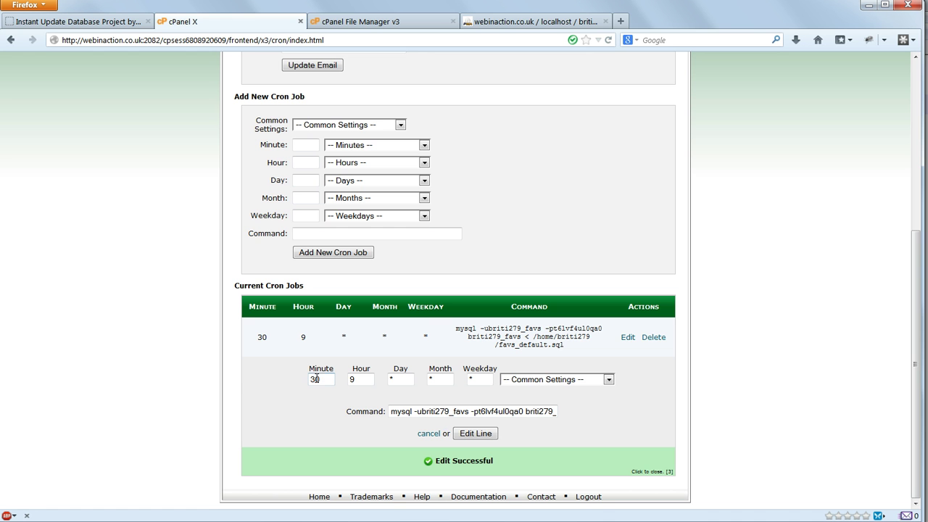
pyautogui.doubleClick(316, 378)
pyautogui.write('0')
pyautogui.press('Tab')
pyautogui.write('13')
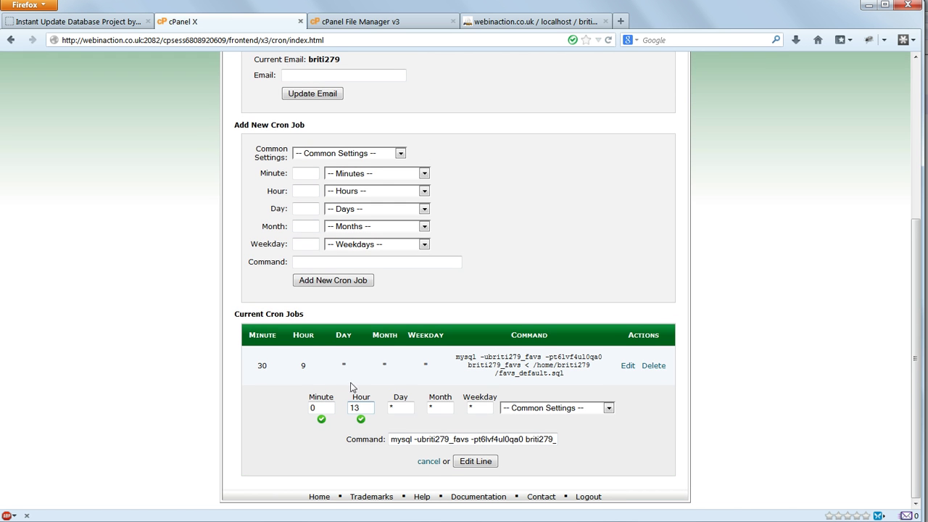
pyautogui.doubleClick(487, 408)
pyautogui.write('0')
pyautogui.click(475, 462)
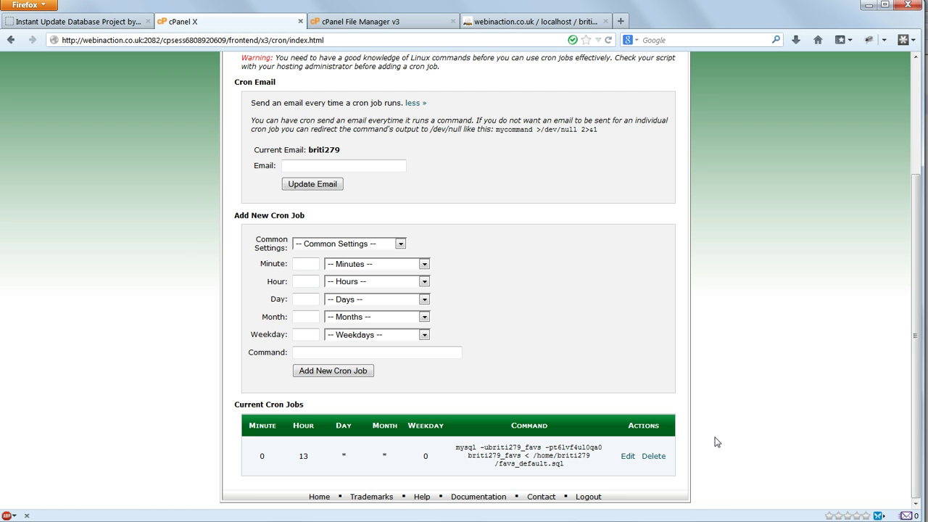
# - Save the cron job with minute '0,30' and hour and weekday set to '*', running twice hourly
pyautogui.click(627, 457)
pyautogui.click(325, 498)
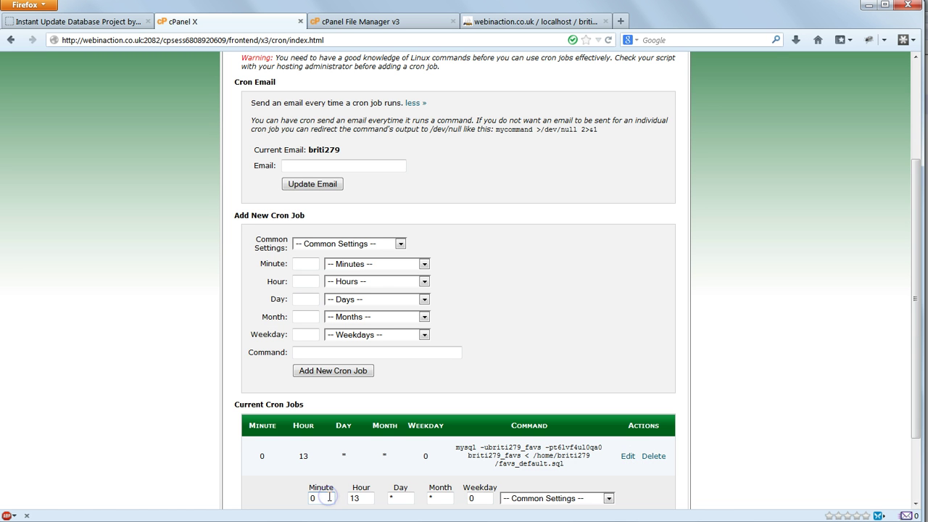
pyautogui.write(',30')
pyautogui.press('Tab')
pyautogui.write('*')
pyautogui.press('Tab')
pyautogui.press('Tab')
pyautogui.press('Tab')
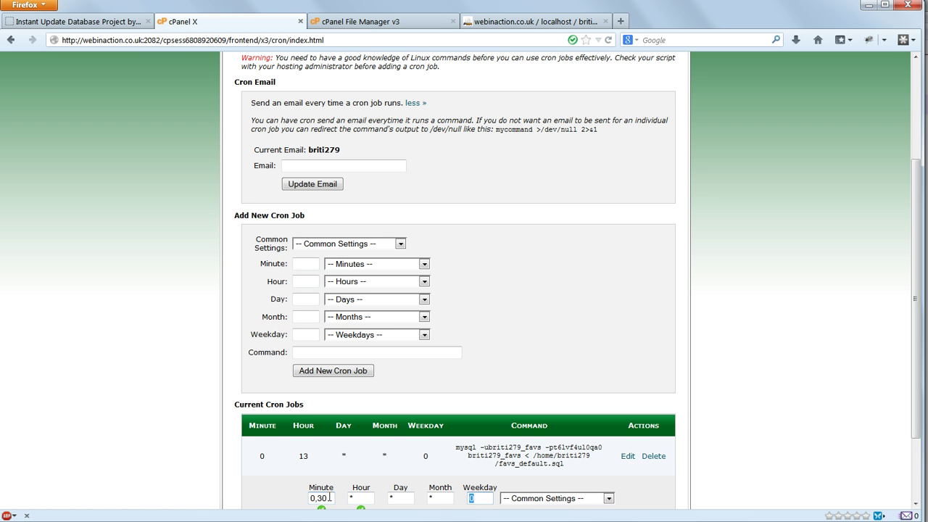
pyautogui.write('*')
pyautogui.scroll(-3, 725, 416)
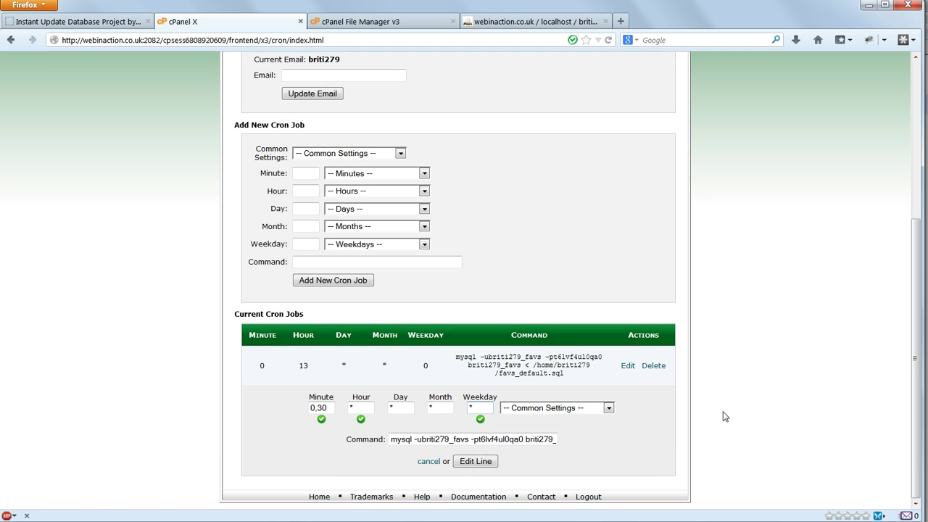
pyautogui.click(475, 461)
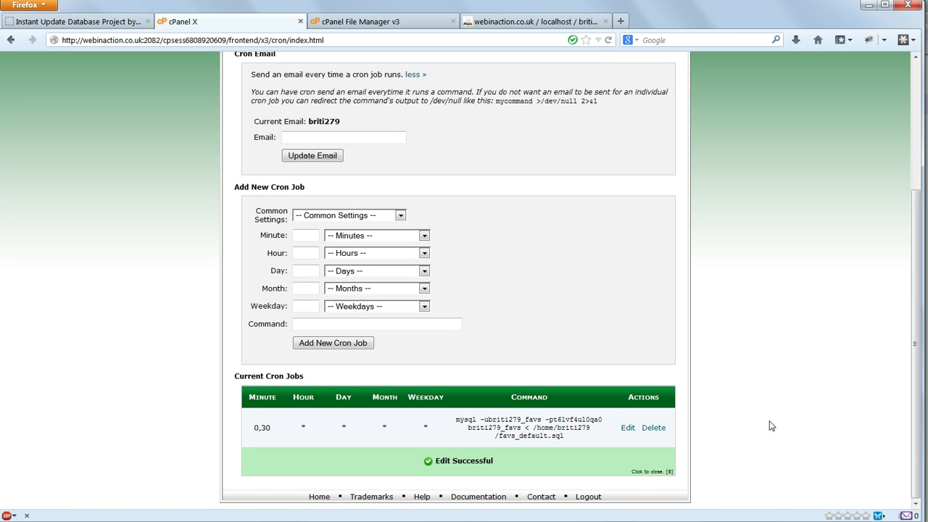
# - Remove the 30 from the minute value so the job runs hourly on the hour, and save
pyautogui.click(628, 428)
pyautogui.doubleClick(322, 470)
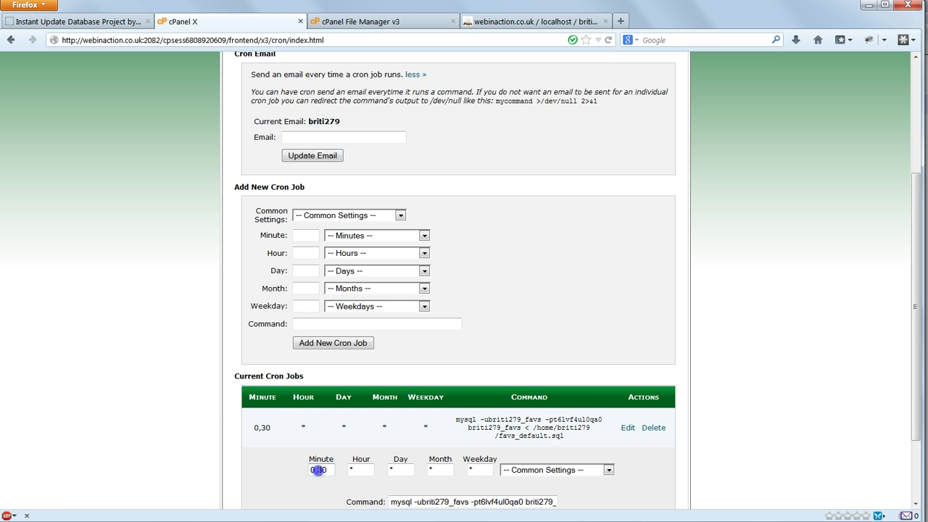
pyautogui.press('BackSpace')
pyautogui.press('BackSpace')
pyautogui.scroll(-3, 586, 433)
pyautogui.click(473, 434)
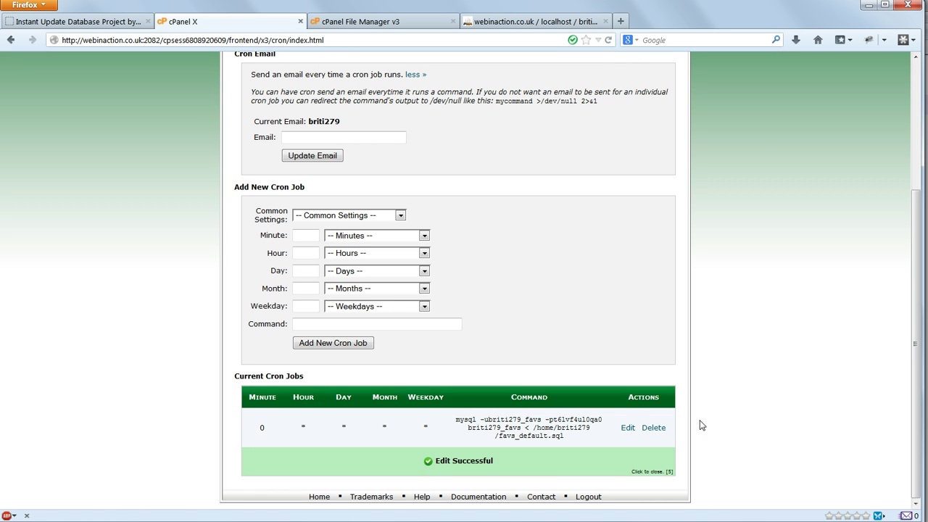
pyautogui.click(628, 427)
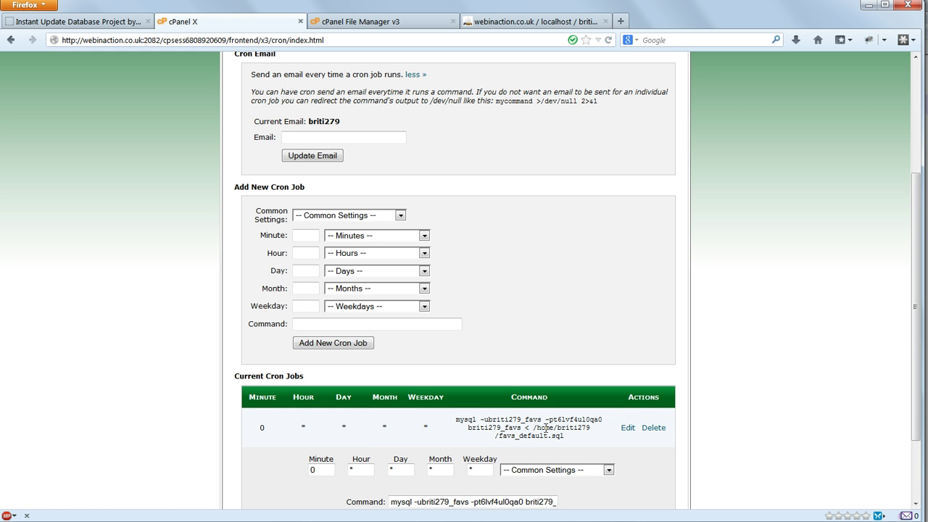
# - Append ' >/dev/null 2>&1' to the end of the cron command and save the edit
pyautogui.scroll(-2, 539, 433)
pyautogui.press('End')
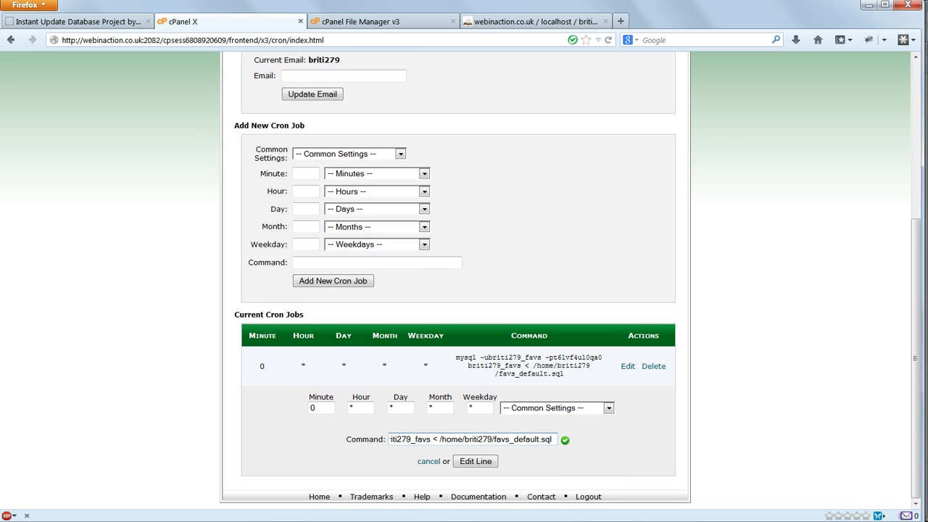
pyautogui.write('>/dev/null 2>&1')
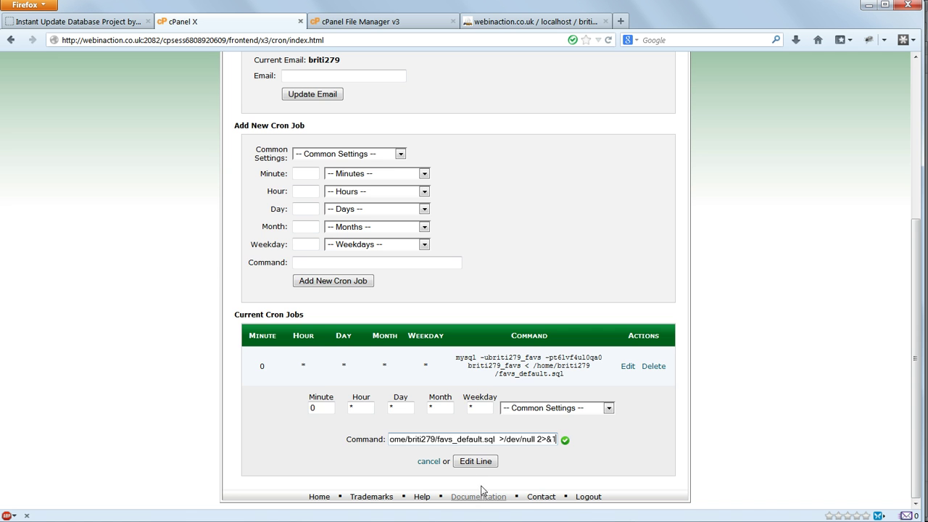
pyautogui.click(476, 462)
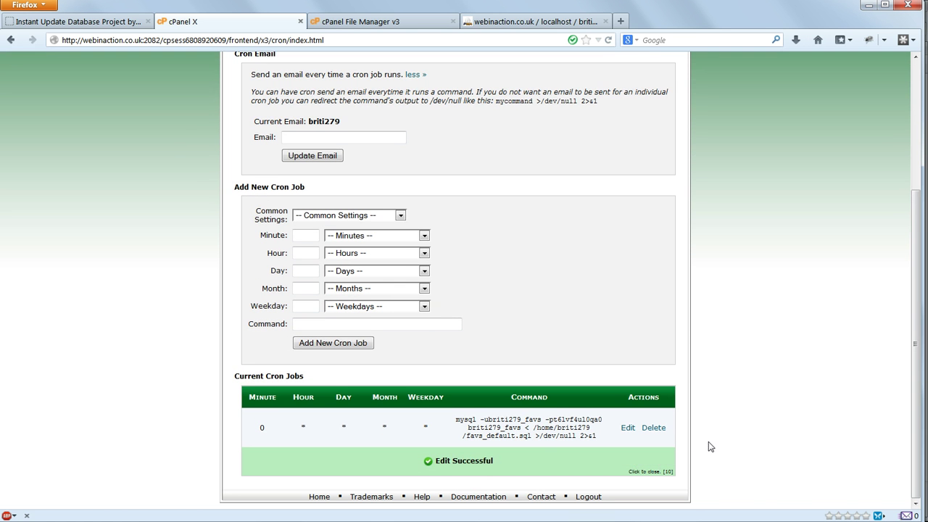